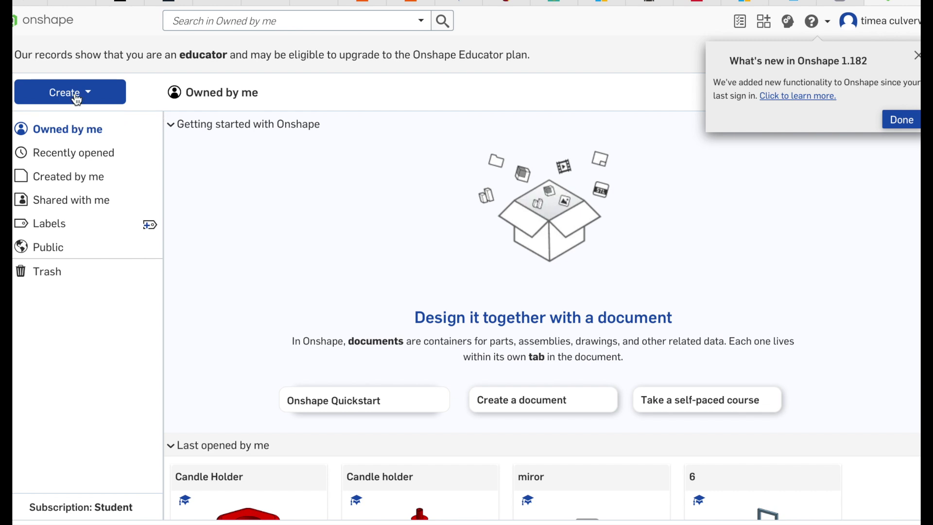
Create a new document named "Bulb and Base".
{"action": "left_click", "coordinate": [77, 100]}
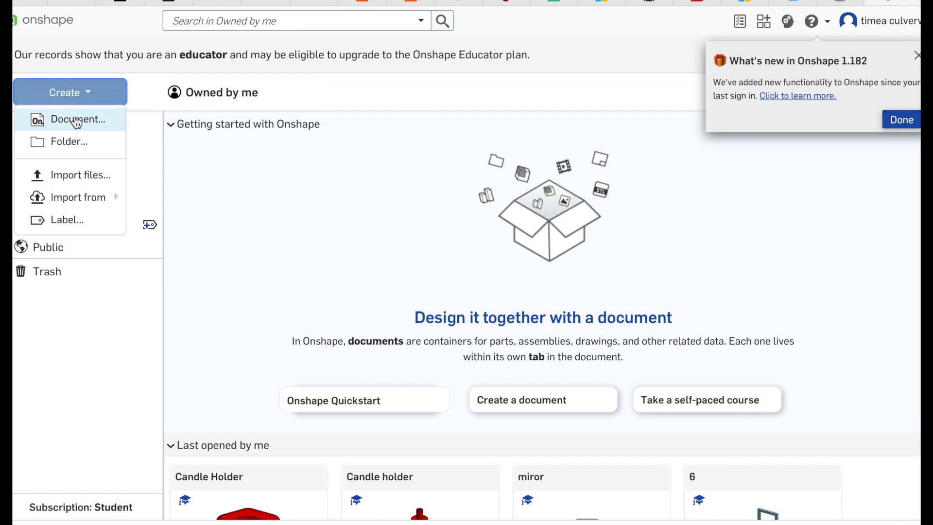
{"action": "left_click", "coordinate": [73, 119]}
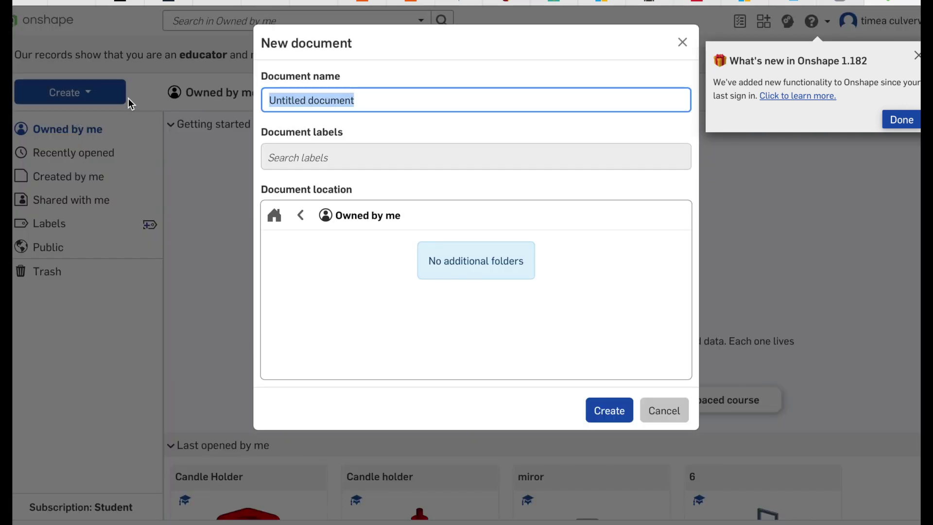
{"action": "type", "text": "Bulb and Base"}
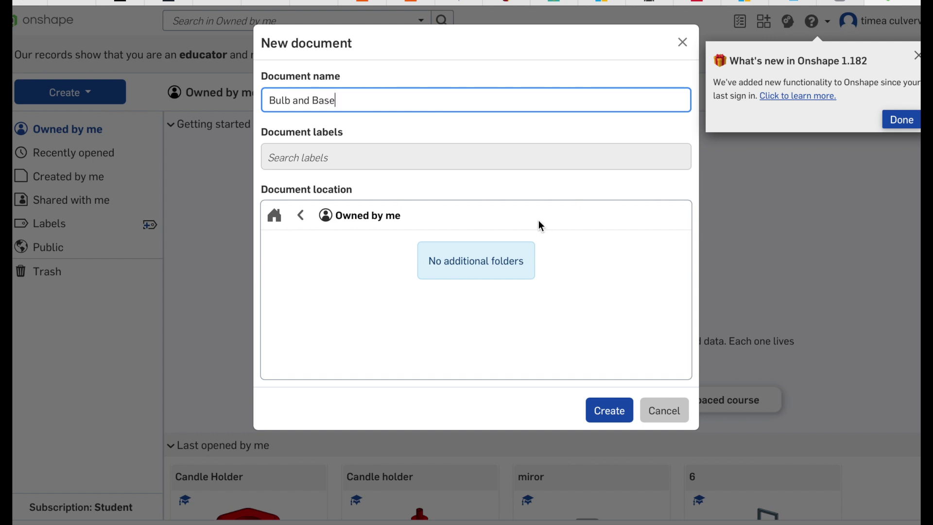
{"action": "left_click", "coordinate": [609, 410]}
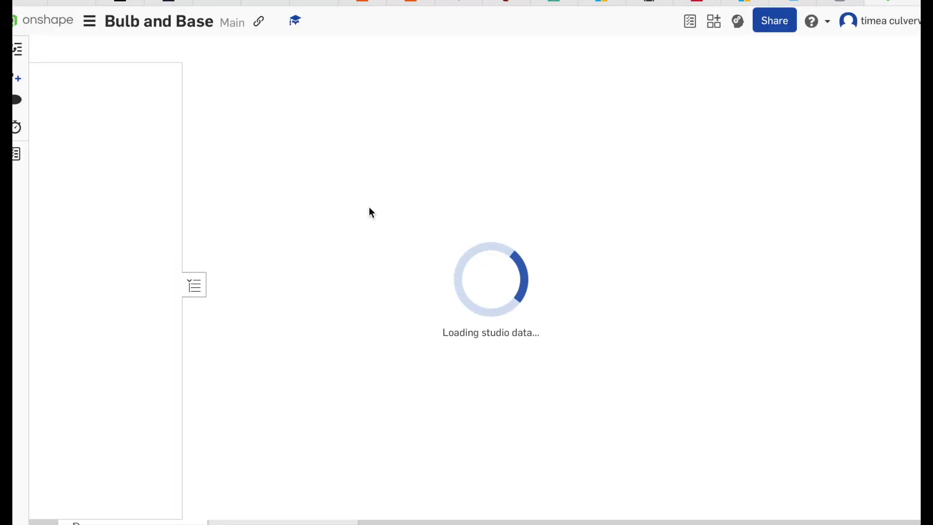
Accept the workspace units with Millimeter as the default length unit.
{"action": "left_click", "coordinate": [89, 22]}
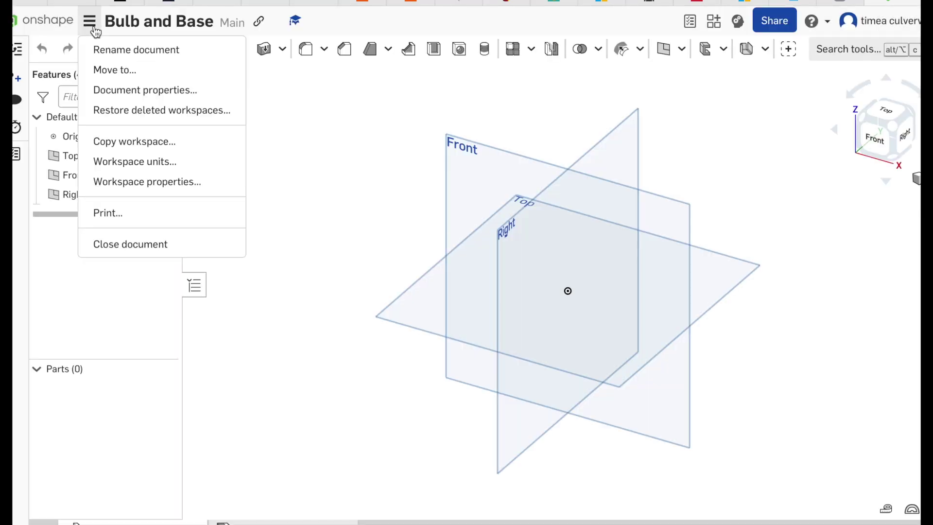
{"action": "left_click", "coordinate": [172, 163]}
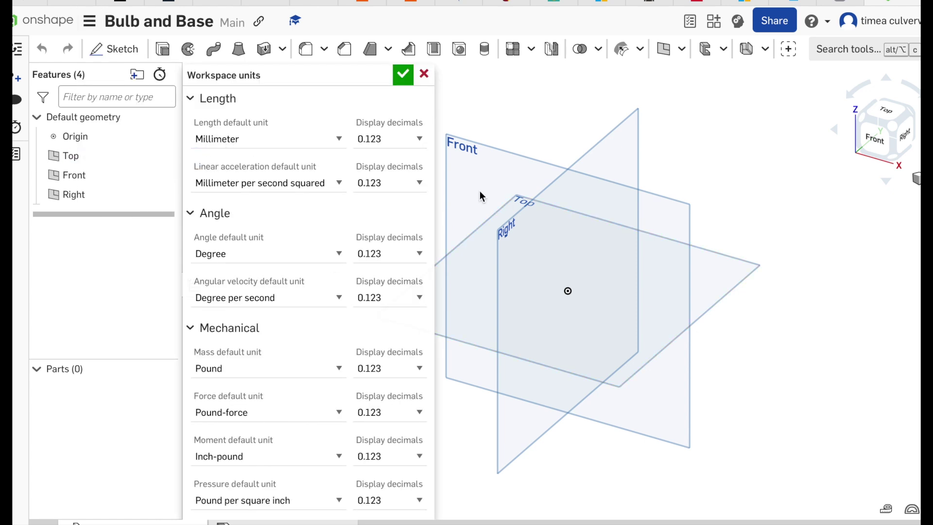
{"action": "left_click", "coordinate": [402, 75]}
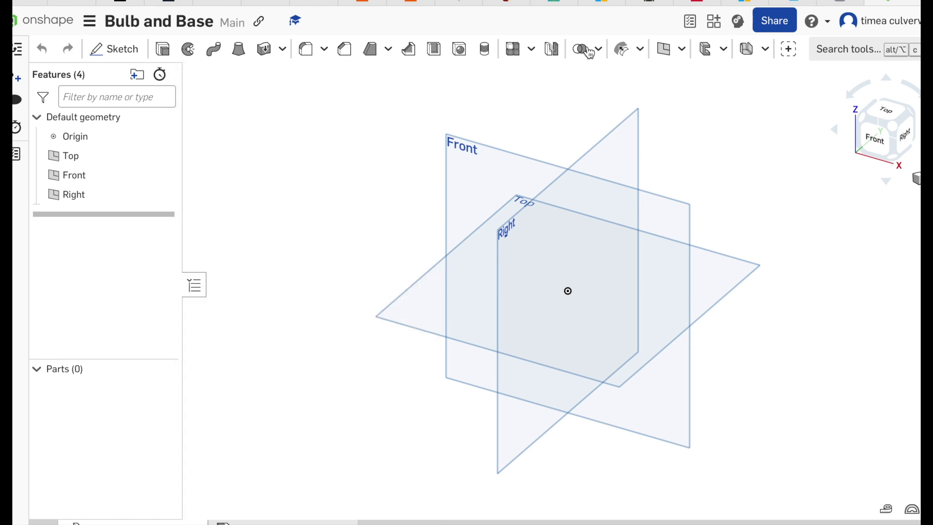
Start a sketch on the Top plane and draw a corner rectangle about 68 mm wide around the origin.
{"action": "left_click", "coordinate": [726, 275]}
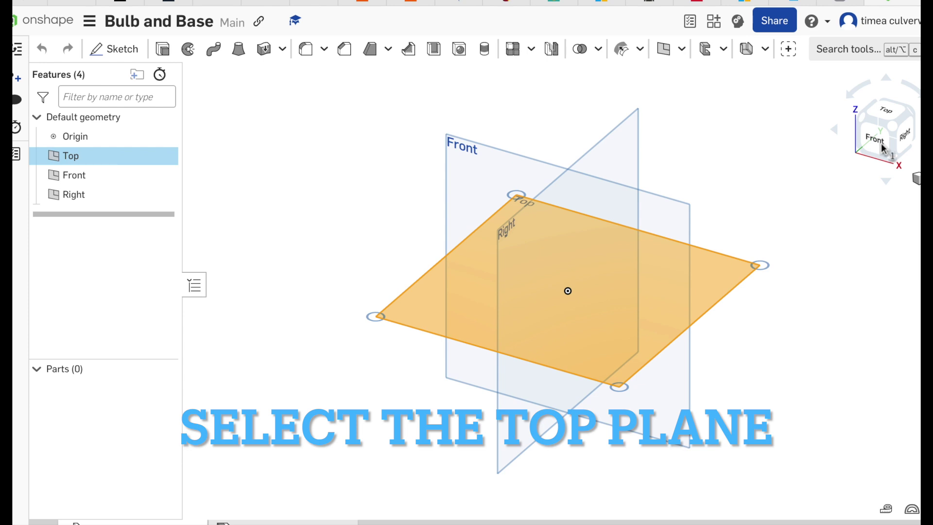
{"action": "left_click", "coordinate": [892, 114]}
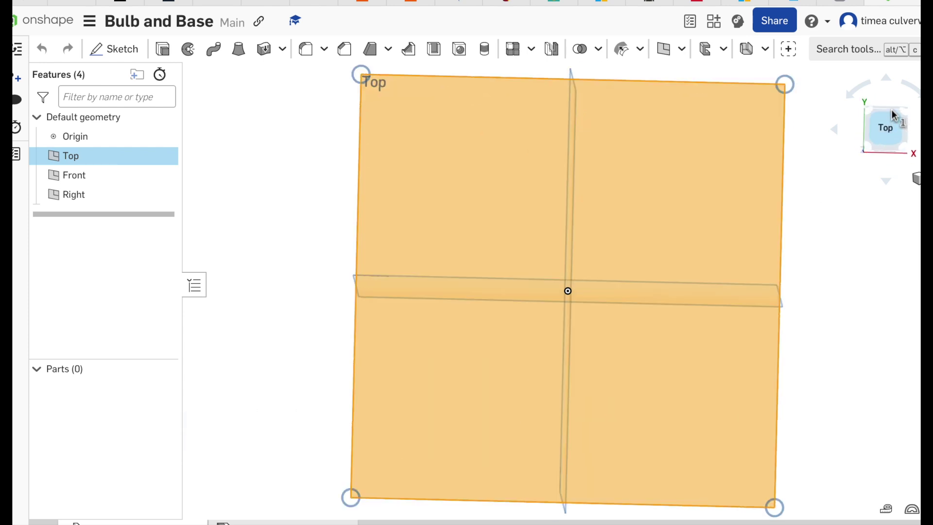
{"action": "left_click", "coordinate": [127, 49]}
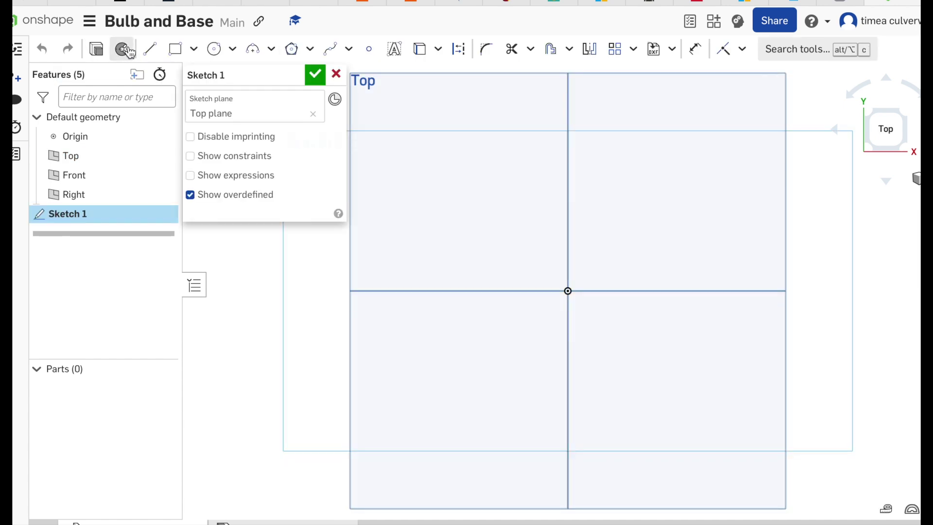
{"action": "left_click", "coordinate": [175, 49]}
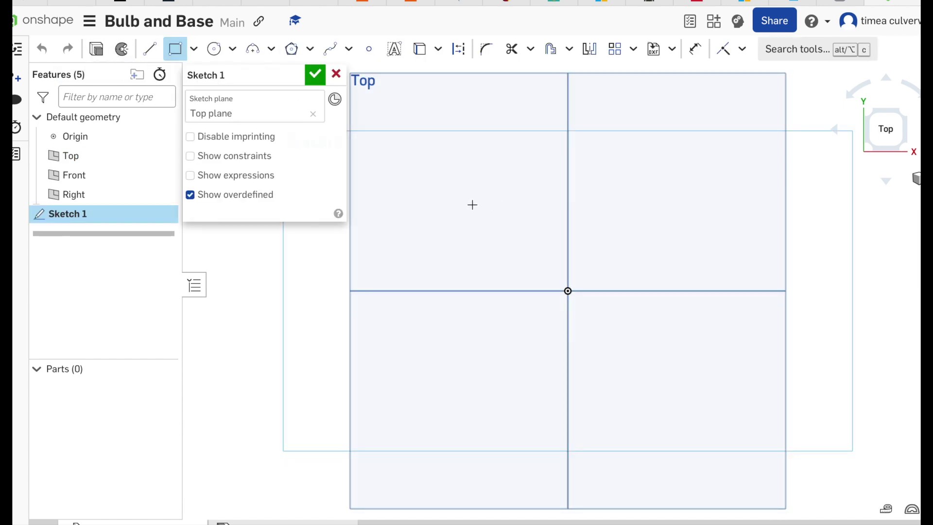
{"action": "left_click_drag", "start_coordinate": [484, 216], "coordinate": [668, 392]}
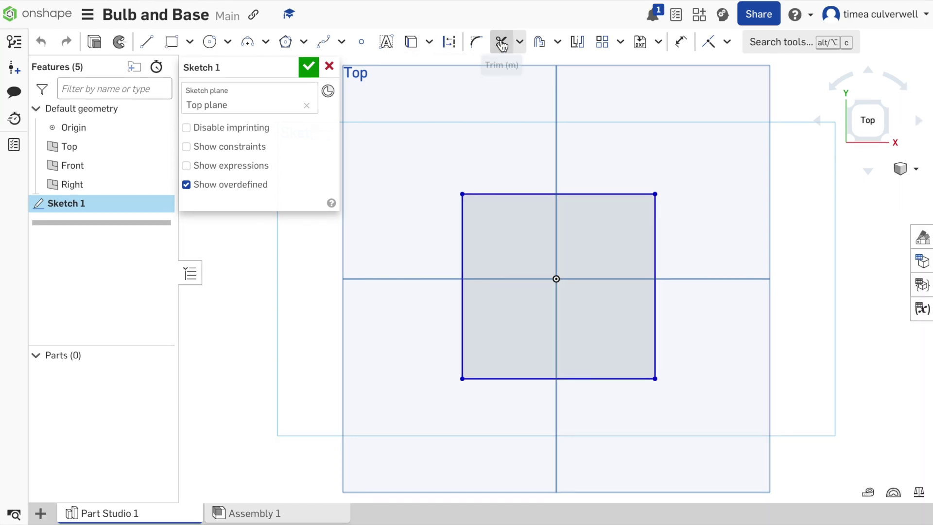
Dimension the rectangle's width and height to 50 mm each.
{"action": "left_click", "coordinate": [681, 42]}
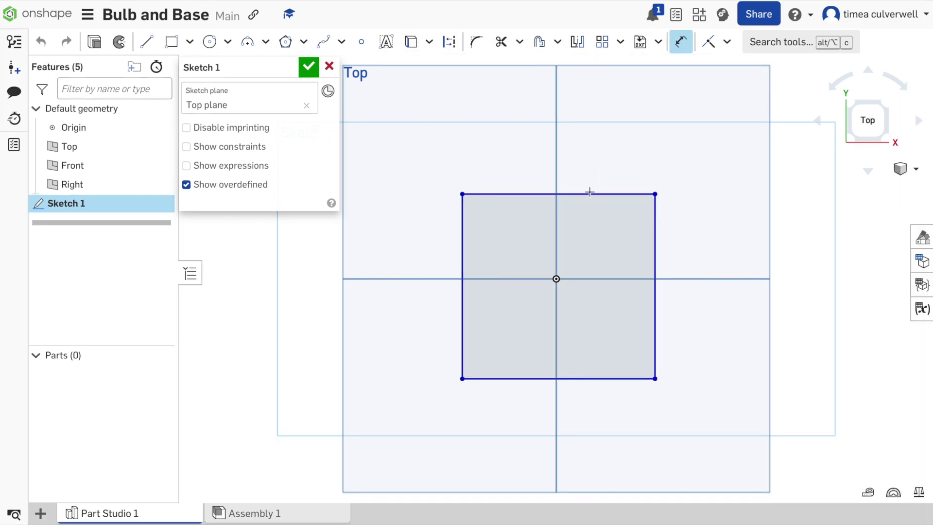
{"action": "left_click", "coordinate": [589, 195]}
{"action": "left_click", "coordinate": [576, 144]}
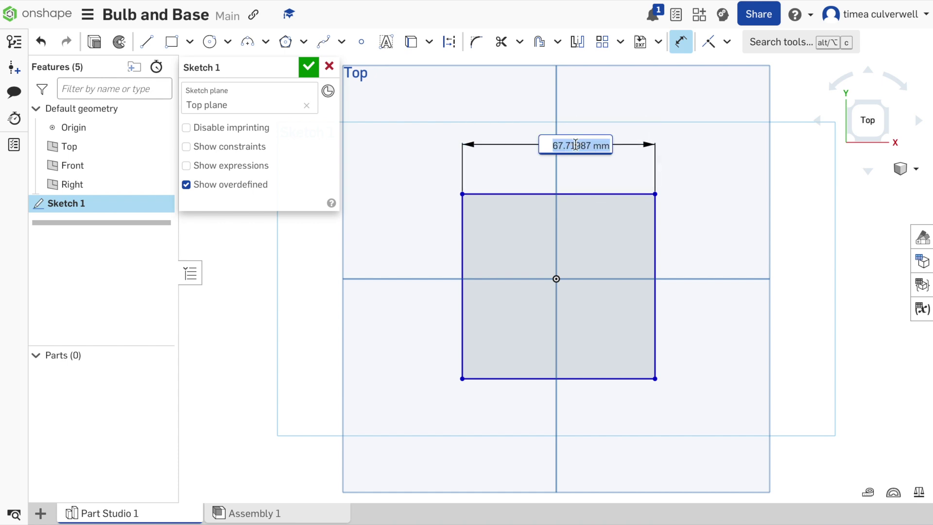
{"action": "type", "text": "50"}
{"action": "key", "text": "Return"}
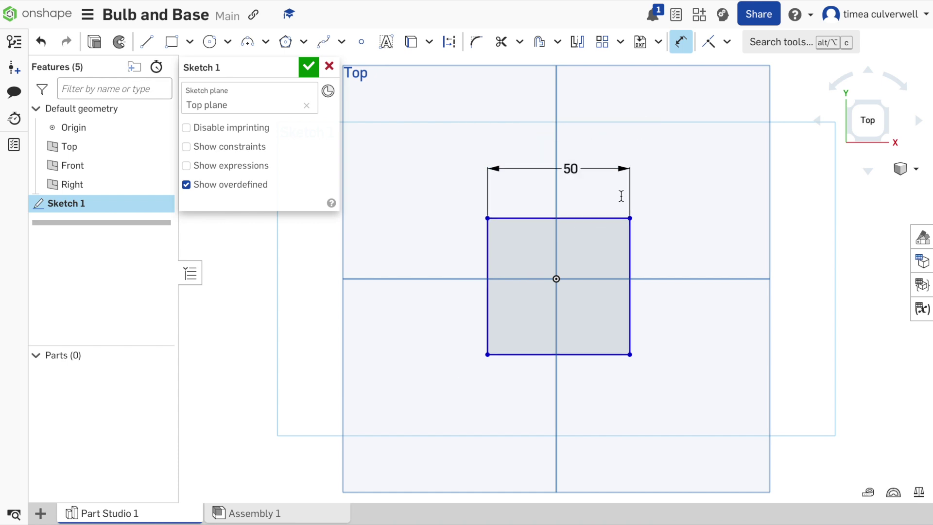
{"action": "left_click", "coordinate": [631, 265]}
{"action": "left_click", "coordinate": [684, 267]}
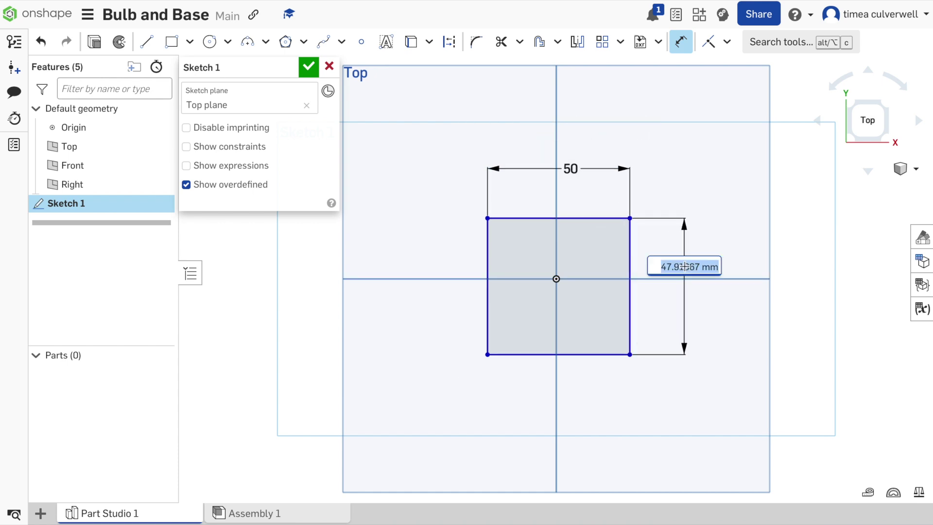
{"action": "type", "text": "50"}
{"action": "key", "text": "Return"}
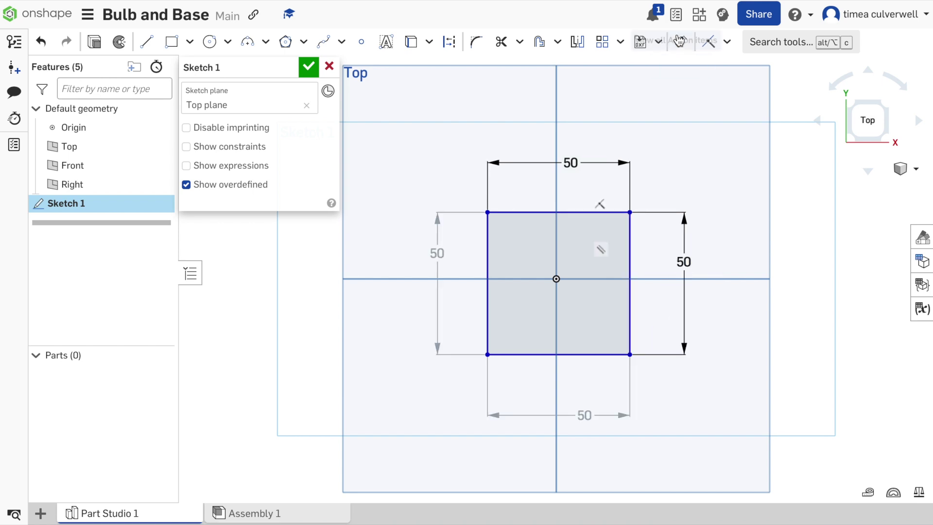
Dimension the rectangle's right edge to 25 mm from the vertical line through the origin.
{"action": "left_click", "coordinate": [680, 42]}
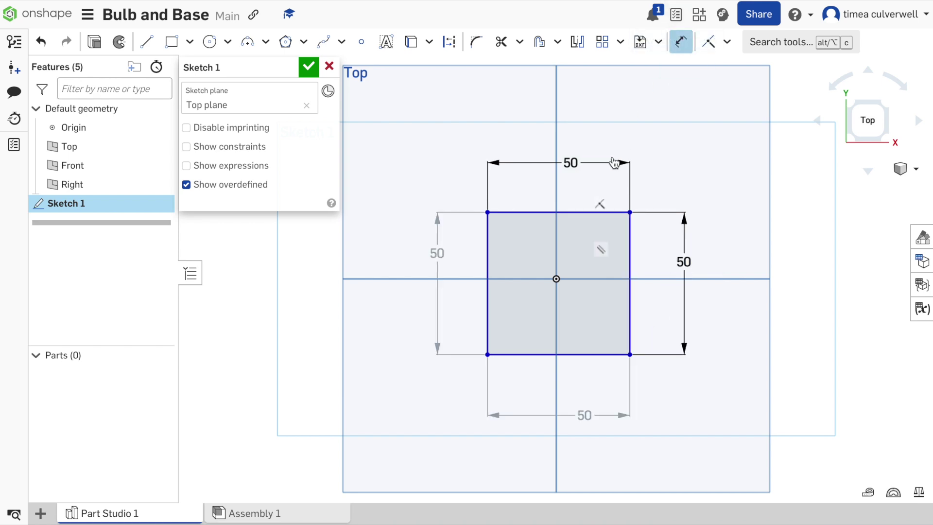
{"action": "left_click", "coordinate": [631, 234]}
{"action": "left_click", "coordinate": [556, 257]}
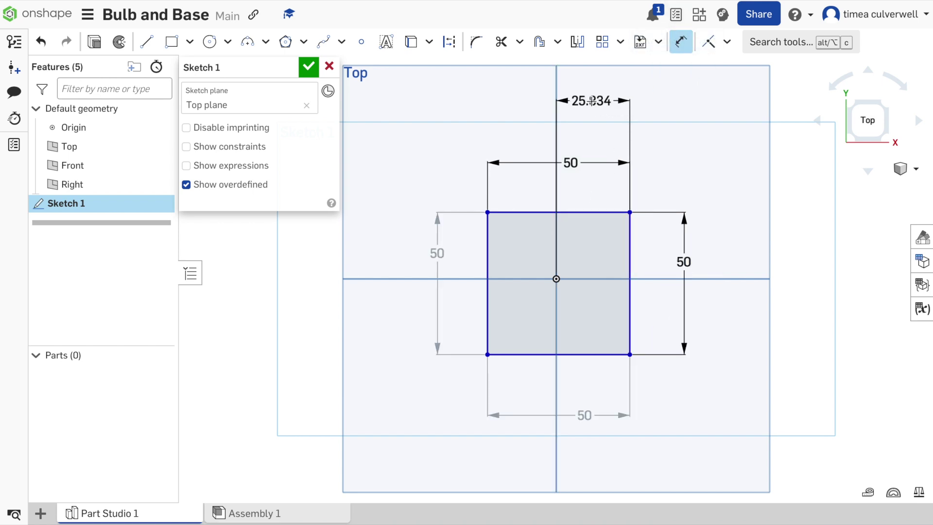
{"action": "left_click", "coordinate": [591, 100]}
{"action": "type", "text": "25"}
{"action": "key", "text": "Return"}
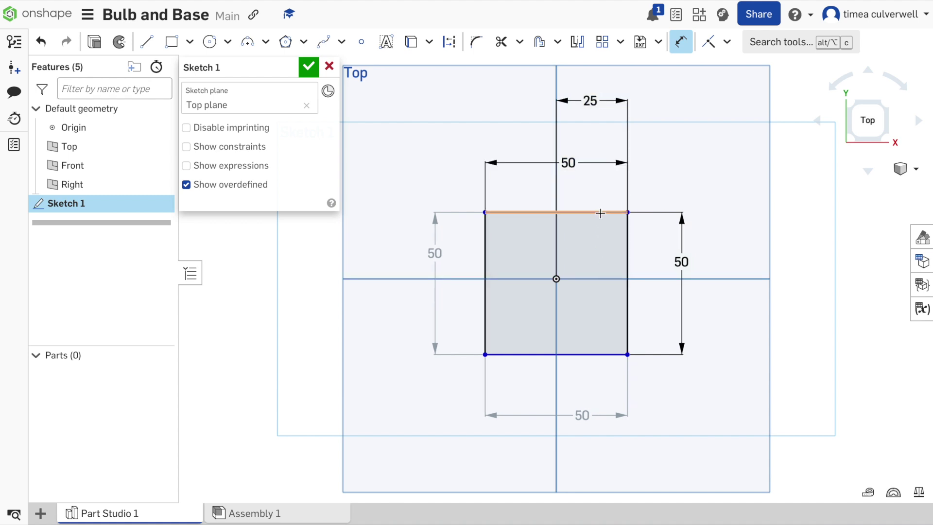
Dimension the rectangle's upper edge to 25 mm above the horizontal line through the origin and finish the sketch.
{"action": "left_click", "coordinate": [600, 213]}
{"action": "left_click", "coordinate": [746, 224]}
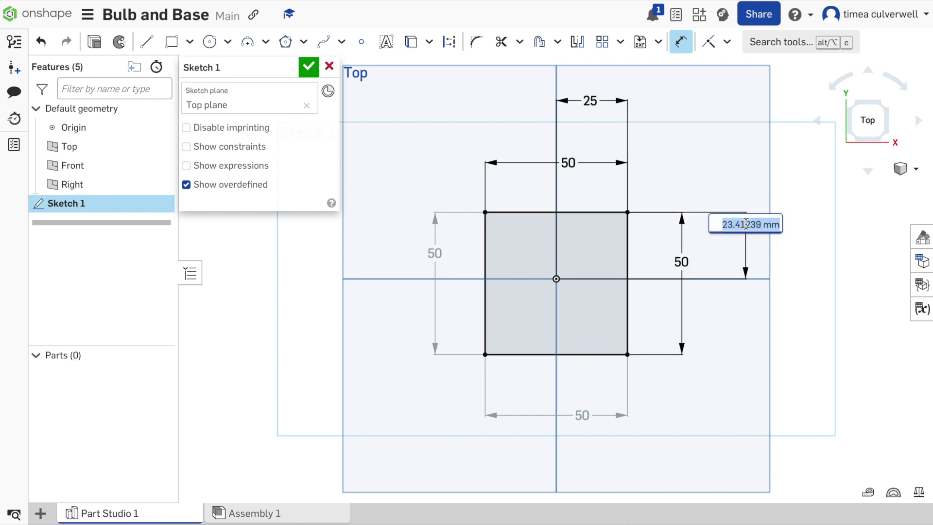
{"action": "type", "text": "25"}
{"action": "key", "text": "Return"}
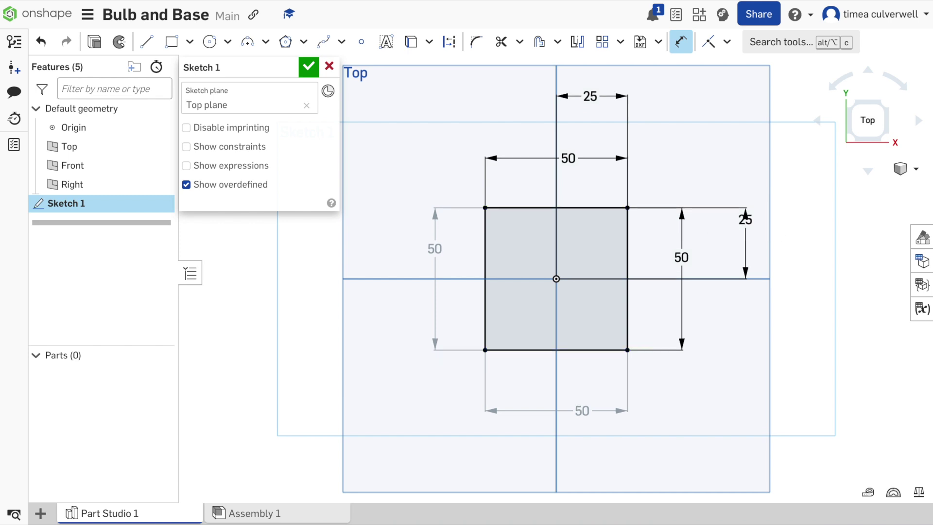
{"action": "left_click", "coordinate": [309, 71]}
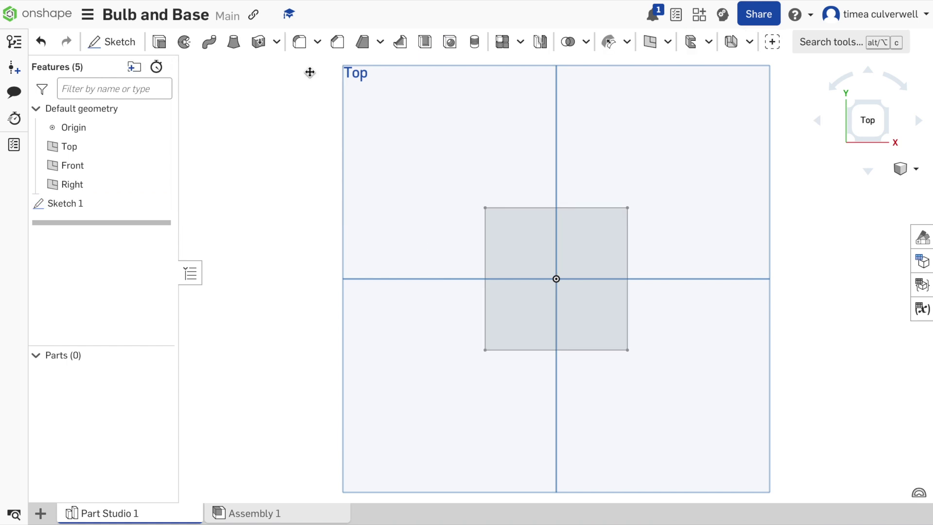
Reopen the square's sketch for editing and draw a circle about 29 mm in diameter centred on the origin.
{"action": "left_click", "coordinate": [570, 237]}
{"action": "right_click", "coordinate": [571, 237]}
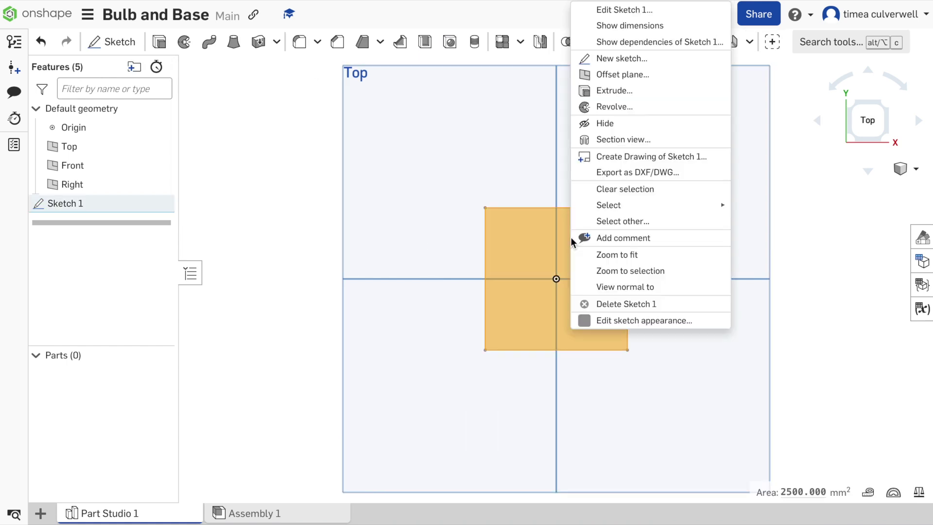
{"action": "left_click", "coordinate": [632, 15]}
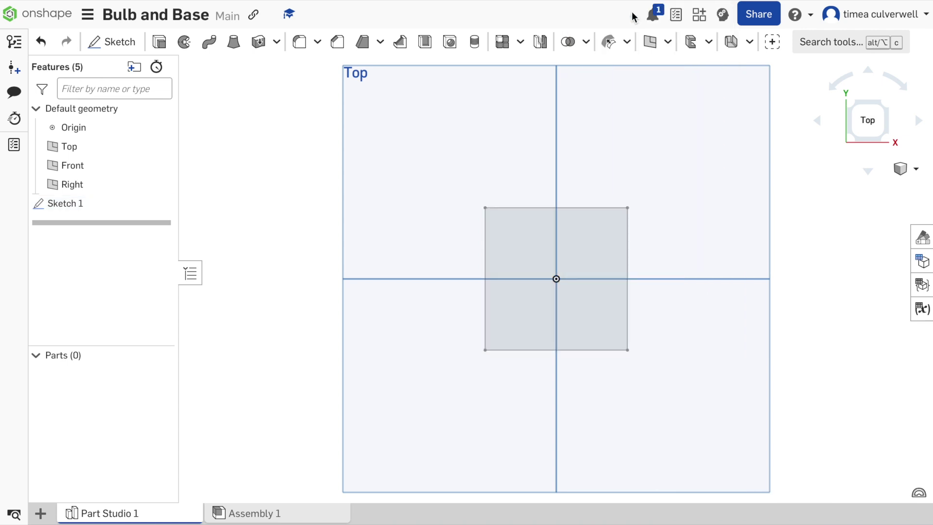
{"action": "left_click", "coordinate": [210, 43]}
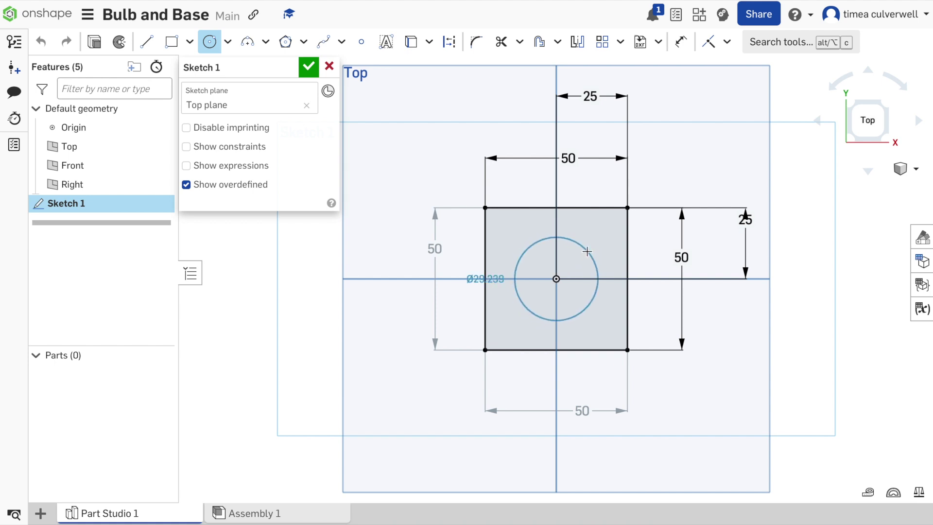
{"action": "left_click", "coordinate": [587, 252]}
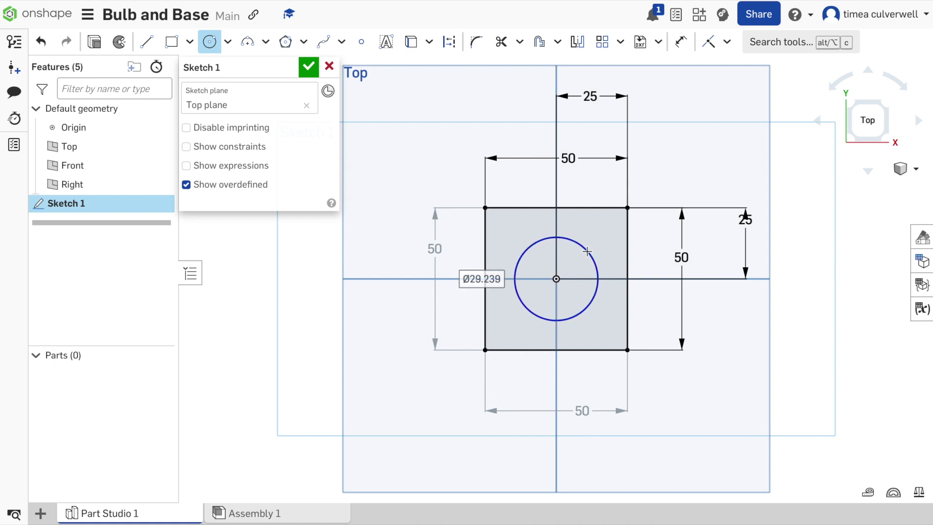
Dimension the central circle's diameter to 20 mm.
{"action": "left_click", "coordinate": [681, 42]}
{"action": "left_click", "coordinate": [591, 253]}
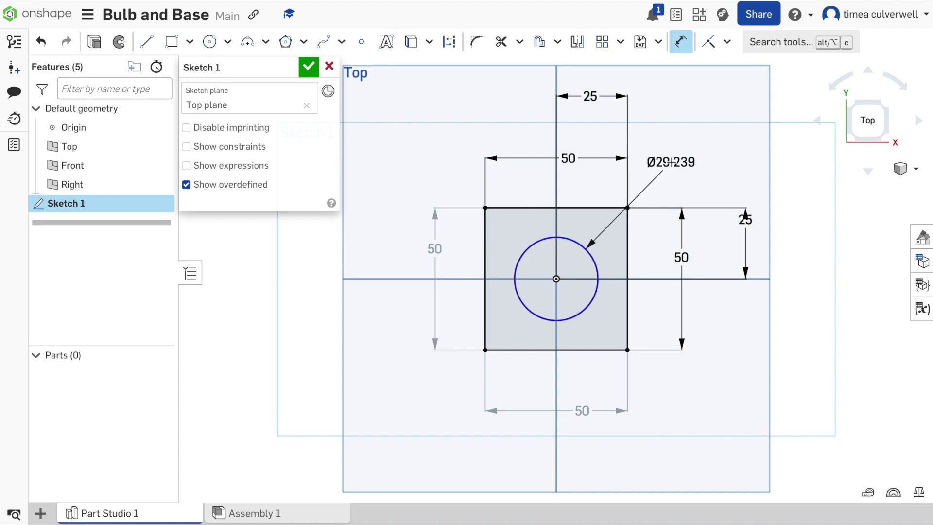
{"action": "left_click", "coordinate": [670, 163]}
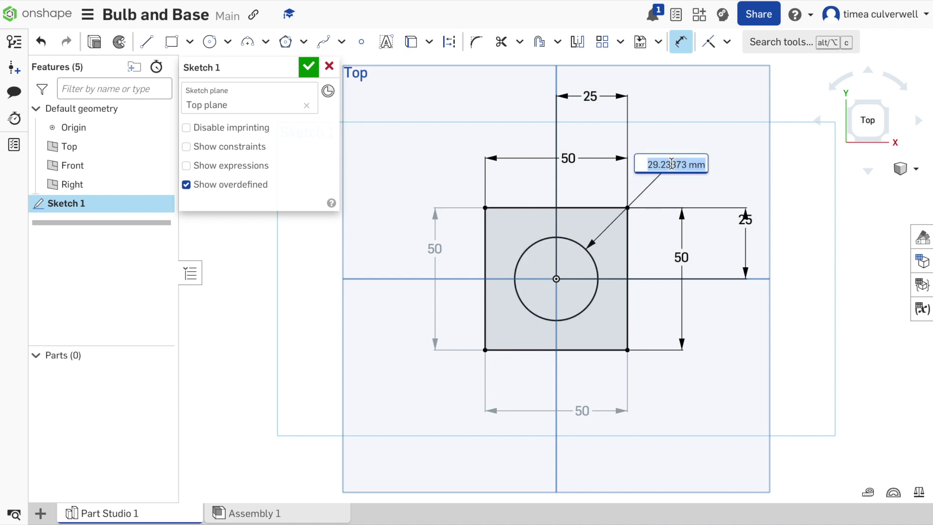
{"action": "type", "text": "20"}
{"action": "key", "text": "Return"}
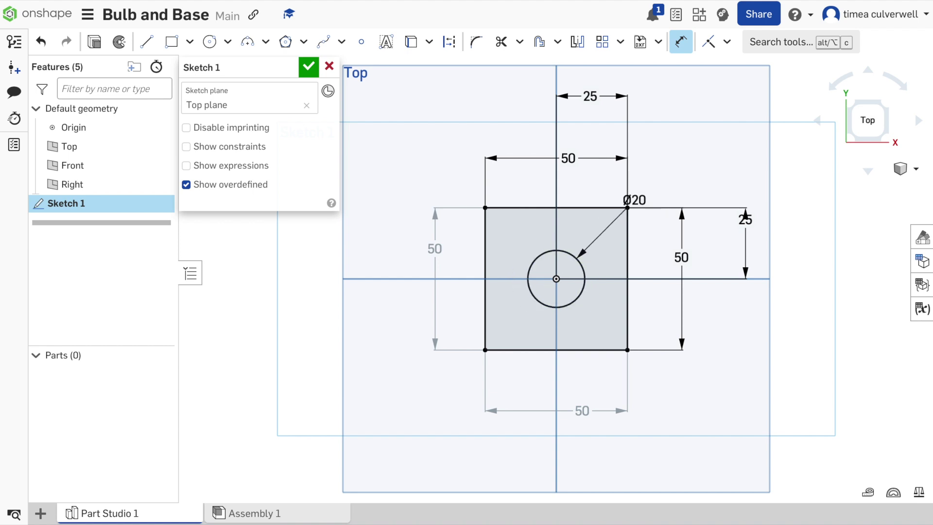
{"action": "key", "text": "Escape"}
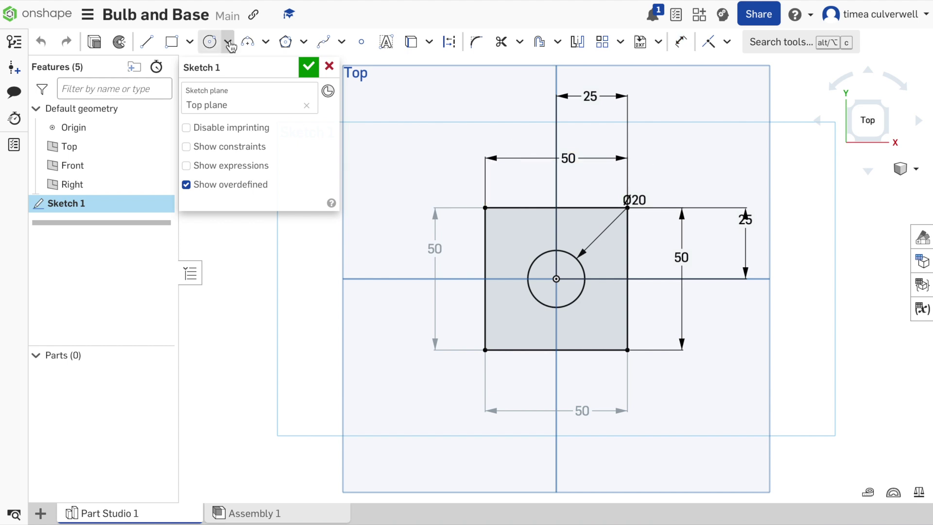
Fillet the square's upper-left and lower-left corners with a 5 mm radius.
{"action": "left_click", "coordinate": [475, 48]}
{"action": "left_click", "coordinate": [493, 208]}
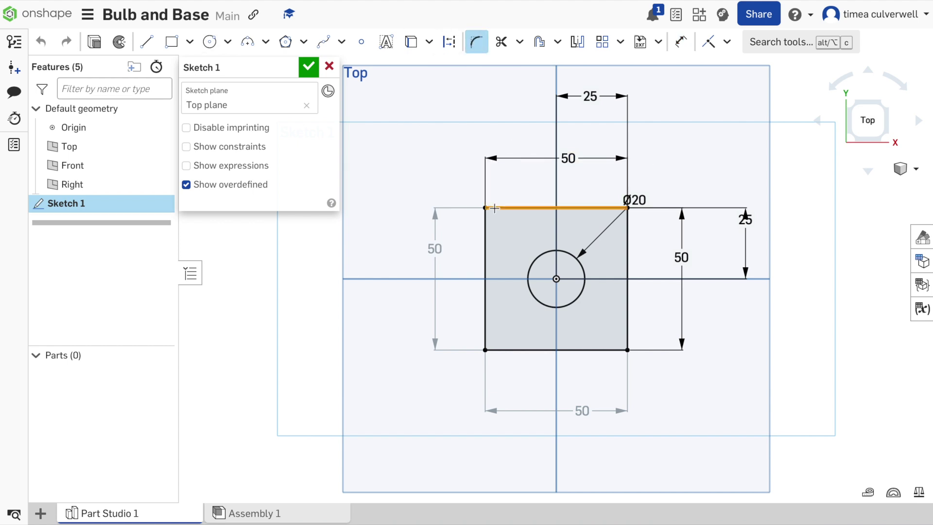
{"action": "left_click", "coordinate": [485, 227]}
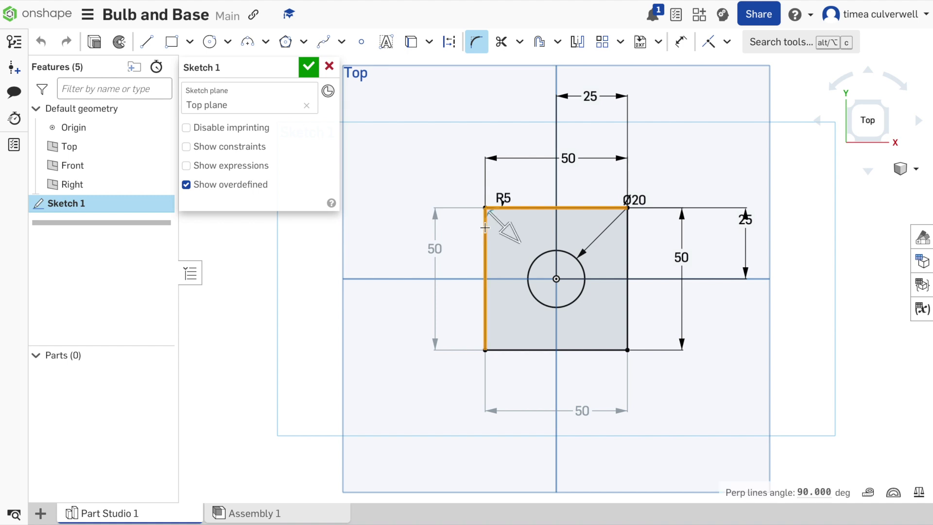
{"action": "left_click", "coordinate": [464, 196]}
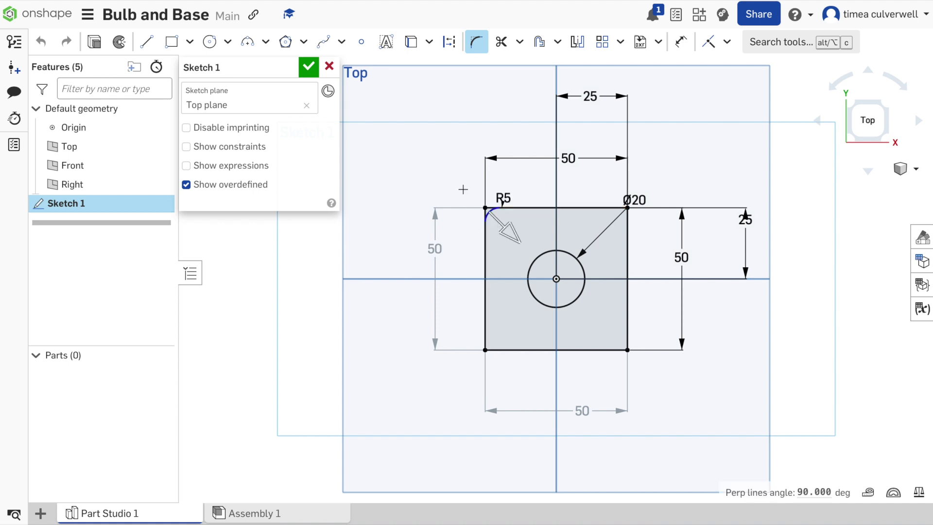
{"action": "left_click", "coordinate": [486, 339]}
{"action": "left_click", "coordinate": [491, 349]}
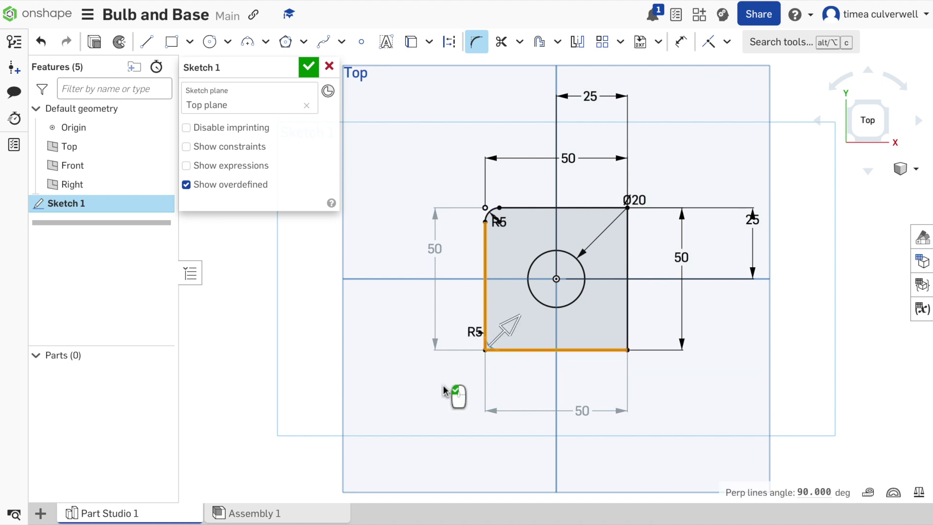
{"action": "left_click", "coordinate": [443, 390]}
Fillet the square's upper-right and lower-right corners with a 5 mm radius and finish the sketch.
{"action": "left_click", "coordinate": [605, 208]}
{"action": "left_click", "coordinate": [627, 233]}
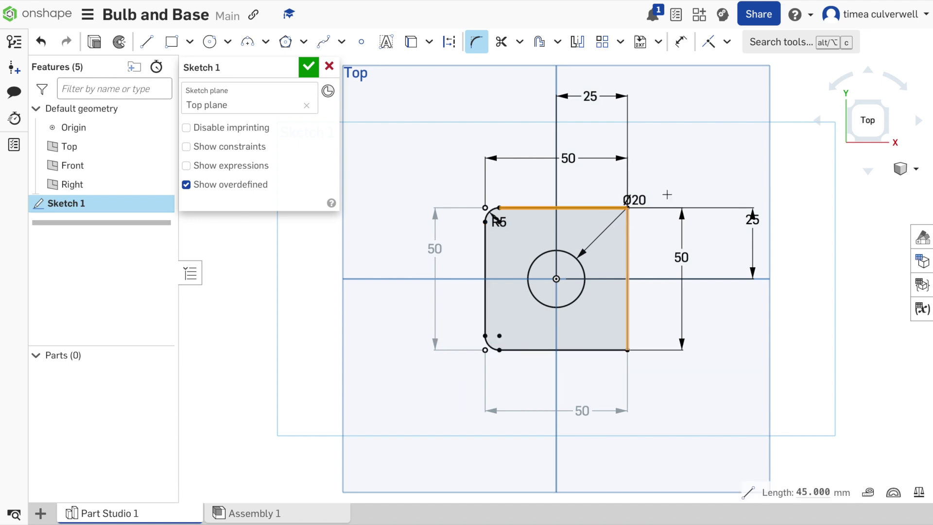
{"action": "left_click", "coordinate": [680, 182]}
{"action": "left_click", "coordinate": [599, 350]}
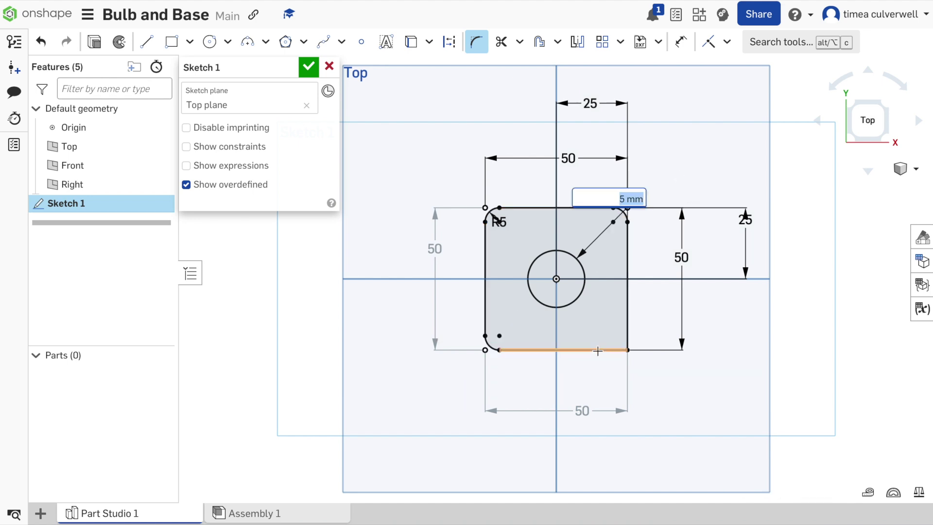
{"action": "left_click", "coordinate": [627, 326]}
{"action": "left_click", "coordinate": [669, 396]}
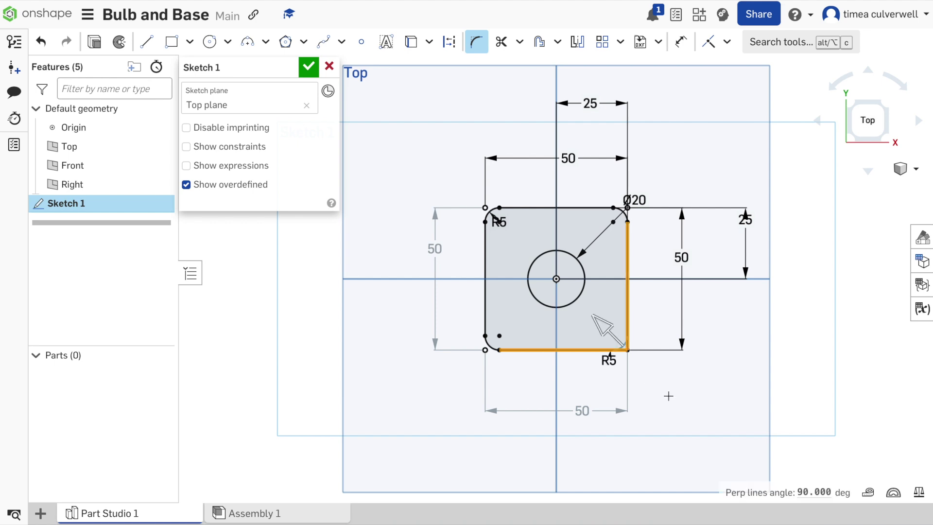
{"action": "left_click", "coordinate": [308, 66]}
Extrude the region between the rounded square and the central circle 10 mm as a new solid.
{"action": "left_click", "coordinate": [538, 227]}
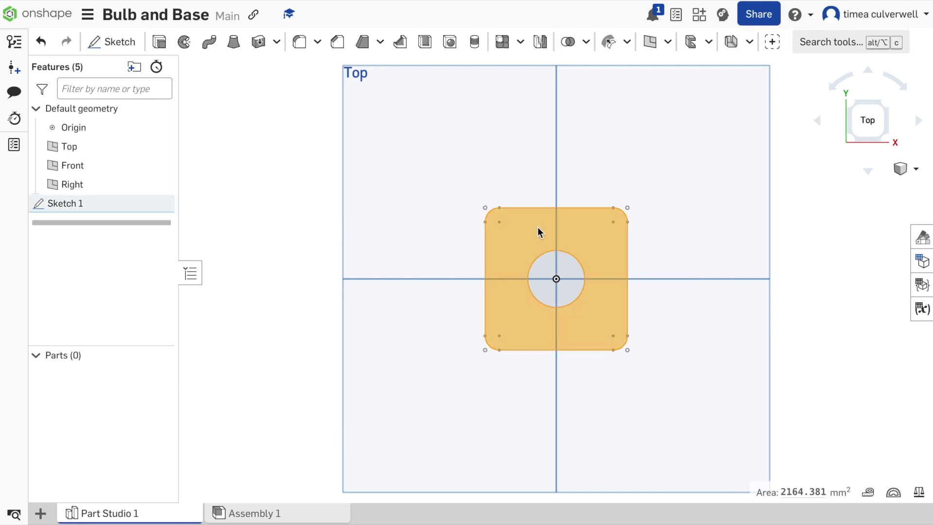
{"action": "left_click", "coordinate": [160, 43]}
{"action": "left_click", "coordinate": [299, 189]}
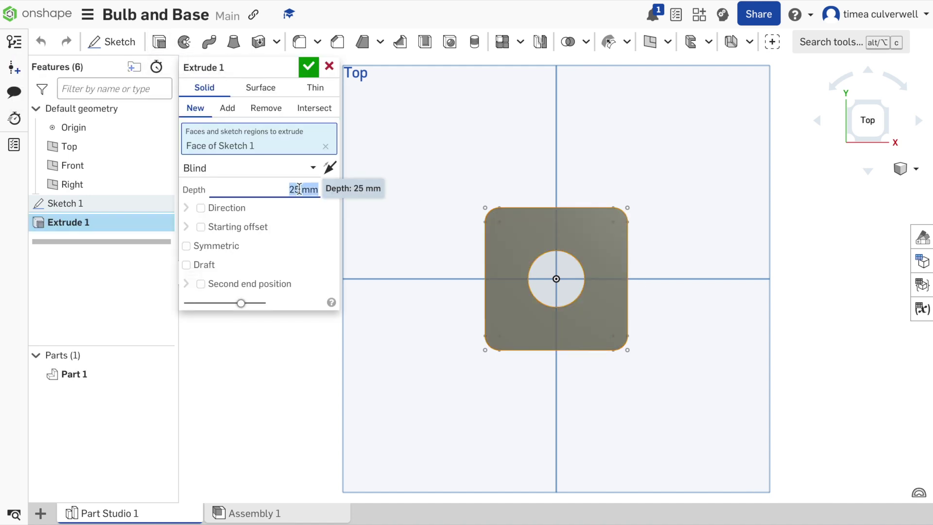
{"action": "type", "text": "10"}
{"action": "left_click", "coordinate": [308, 66]}
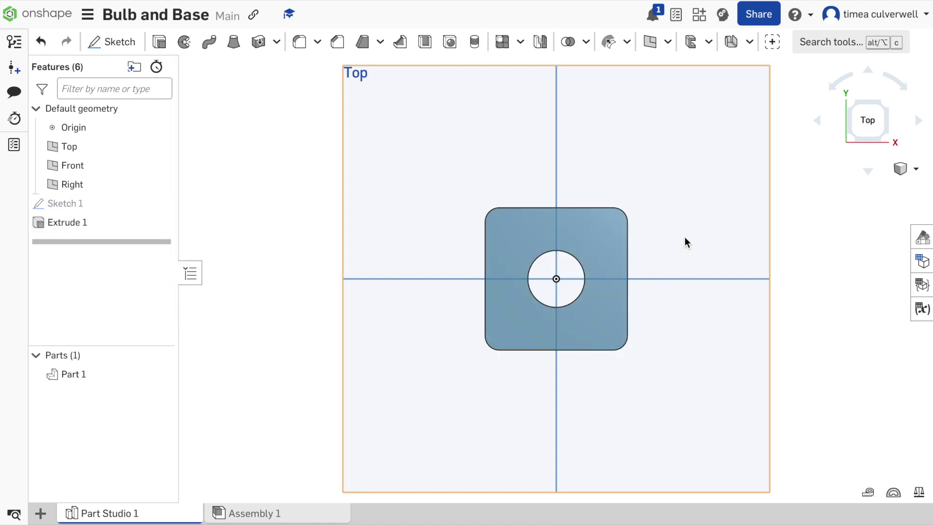
{"action": "left_click", "coordinate": [872, 71]}
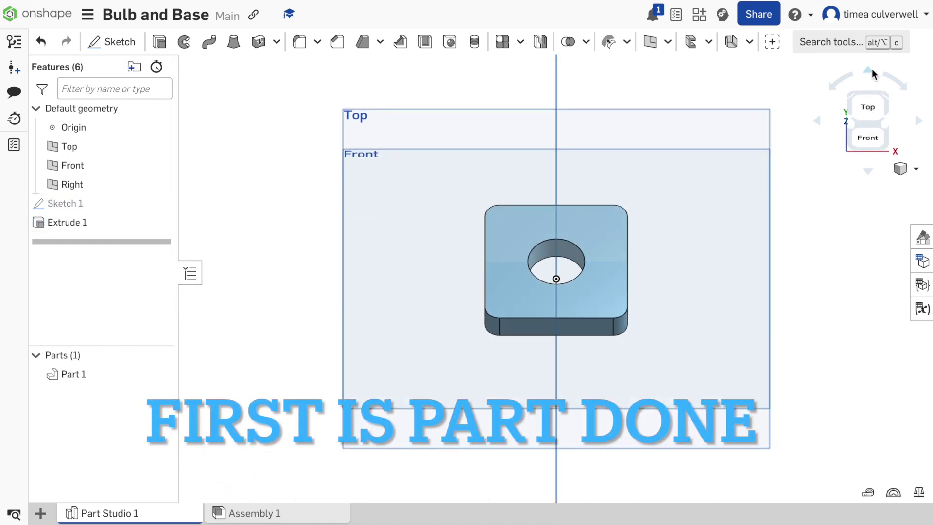
{"action": "left_click", "coordinate": [815, 120]}
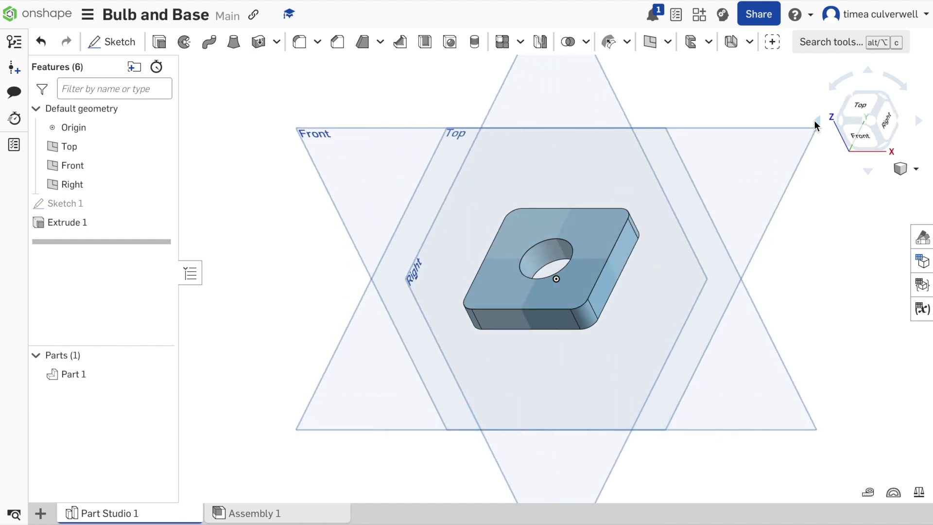
Create a second Part Studio in the document and open it.
{"action": "left_click", "coordinate": [41, 513]}
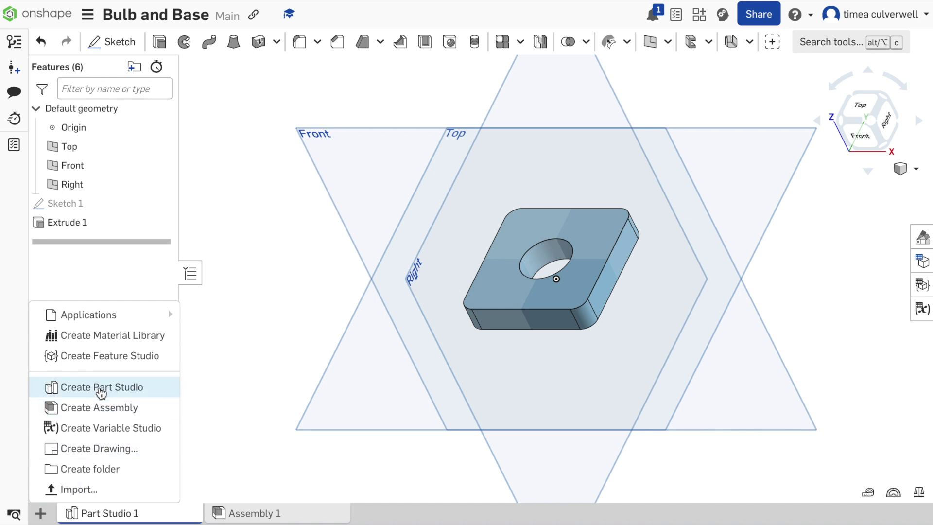
{"action": "left_click", "coordinate": [100, 387]}
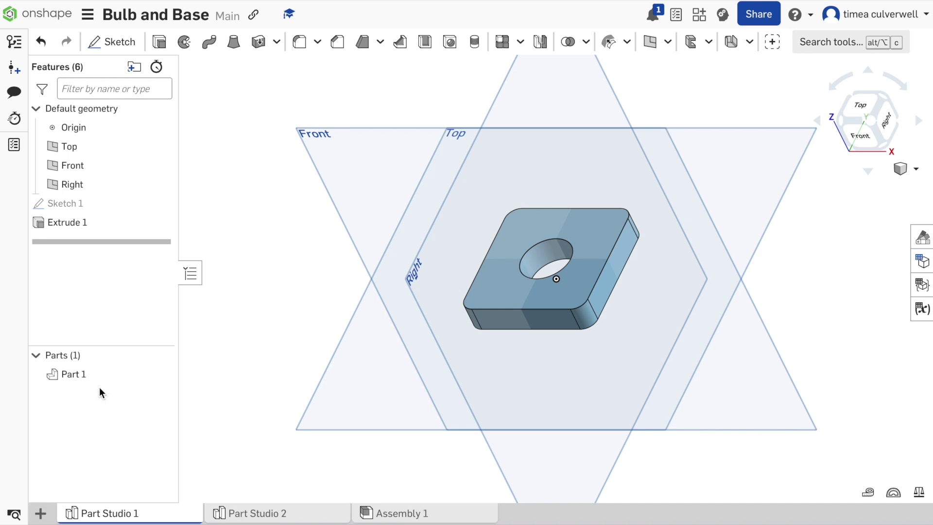
{"action": "left_click", "coordinate": [281, 514]}
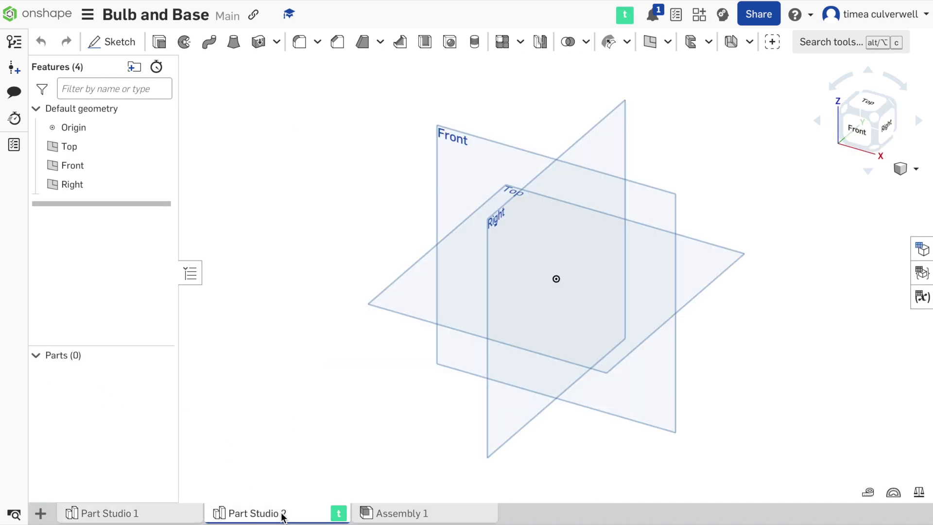
Start a sketch on the Front plane and draw a vertical line about 63 mm long upward from the origin.
{"action": "left_click", "coordinate": [497, 142]}
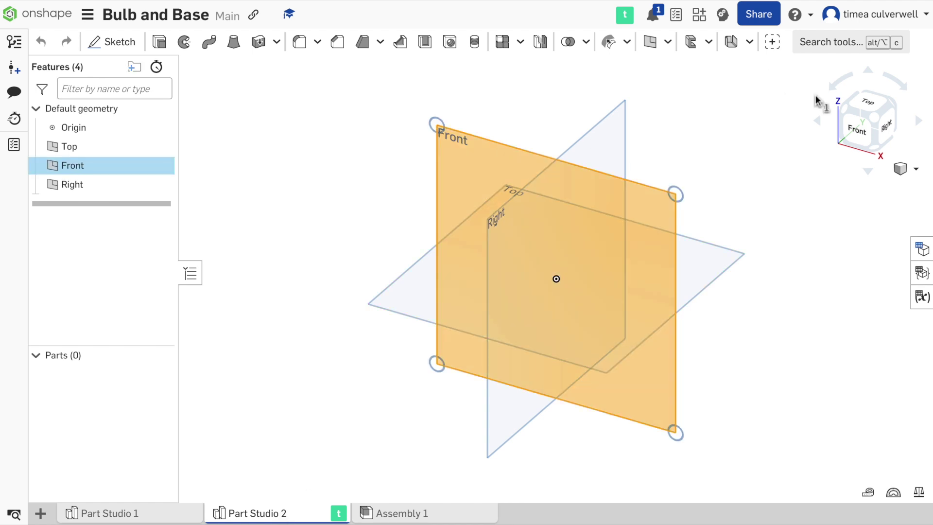
{"action": "left_click", "coordinate": [853, 129]}
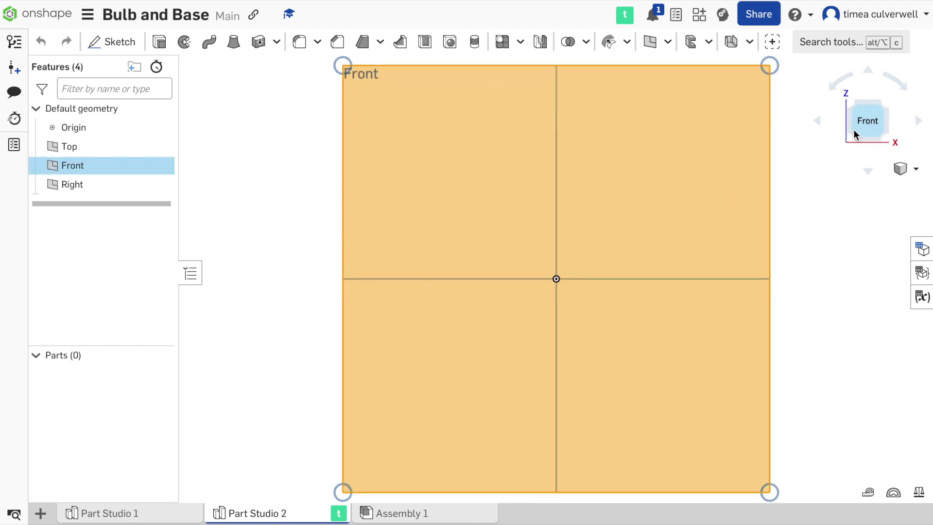
{"action": "left_click", "coordinate": [121, 41]}
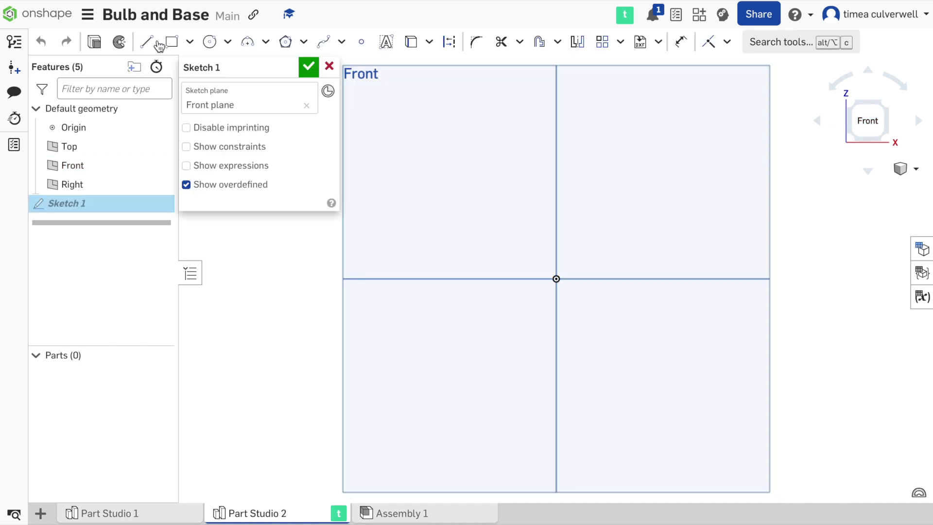
{"action": "left_click", "coordinate": [150, 41]}
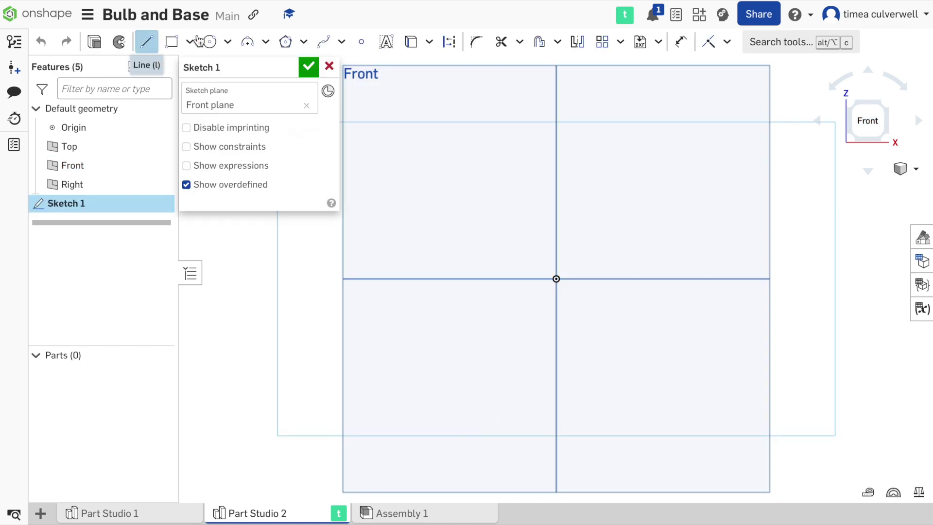
{"action": "left_click", "coordinate": [556, 279]}
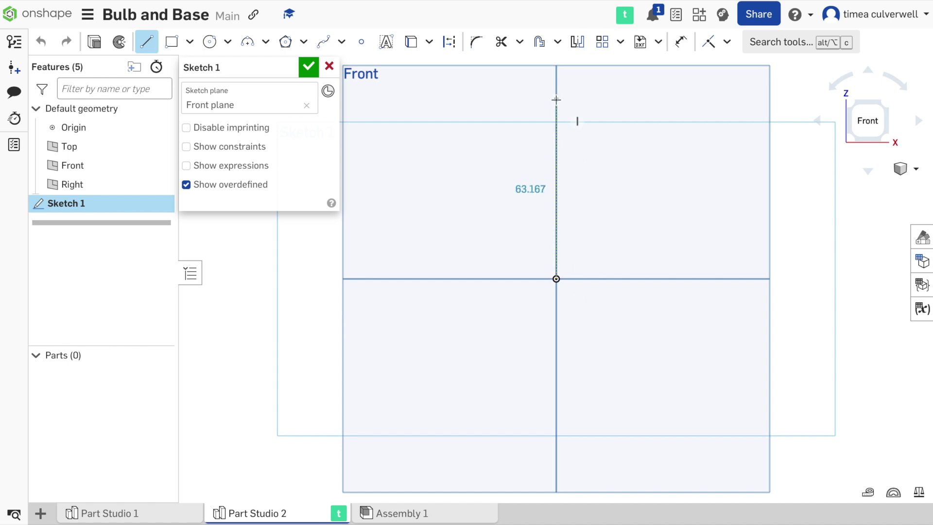
{"action": "left_click", "coordinate": [556, 99]}
Dimension the vertical line's length to 75 mm.
{"action": "key", "text": "d"}
{"action": "left_click", "coordinate": [556, 145]}
{"action": "left_click", "coordinate": [507, 135]}
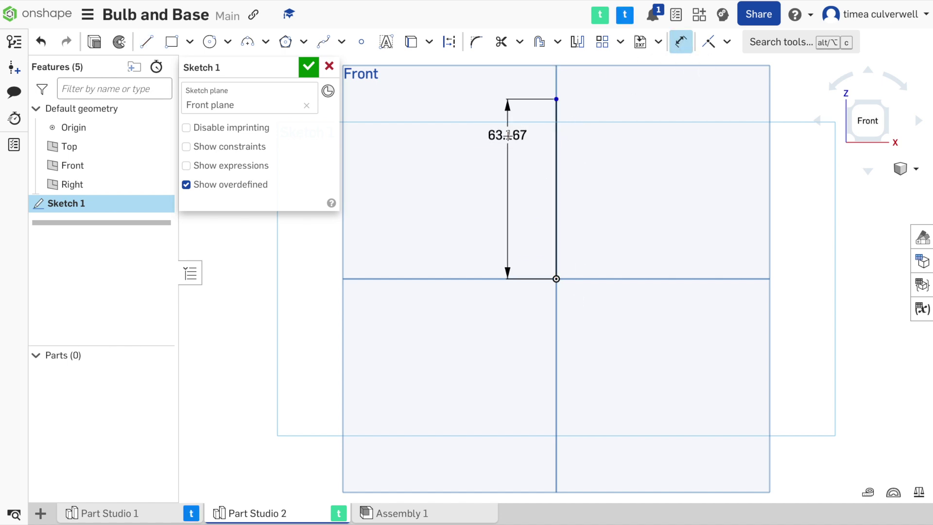
{"action": "key", "text": "Return"}
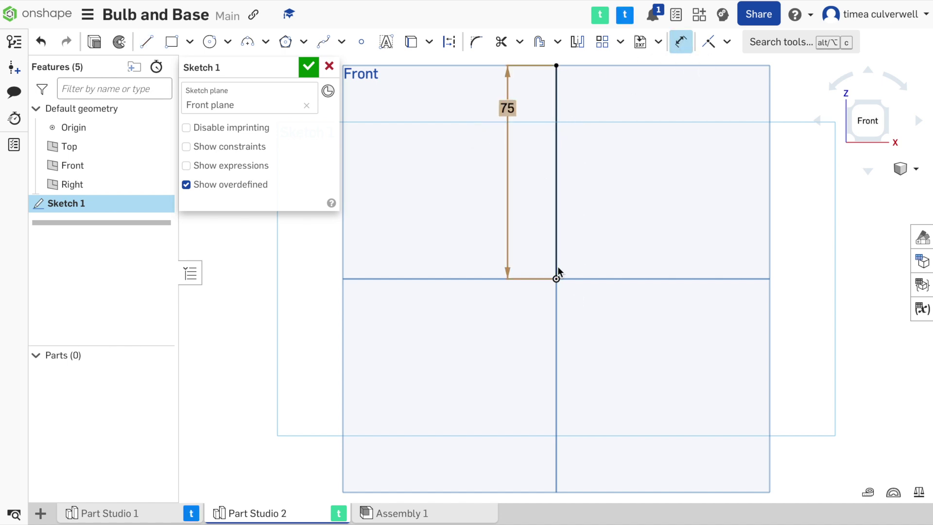
Draw a horizontal line rightward from the origin and dimension its length to 10 mm.
{"action": "key", "text": "l"}
{"action": "left_click", "coordinate": [557, 279]}
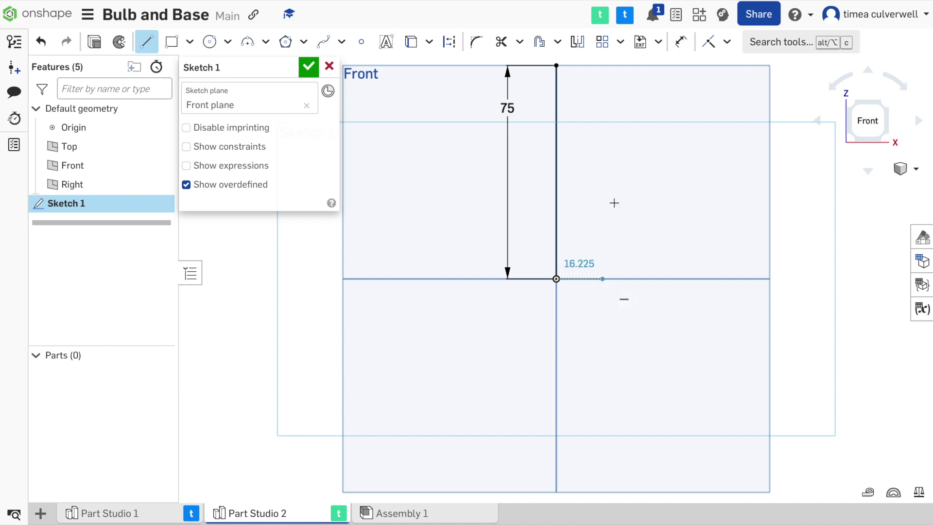
{"action": "left_click", "coordinate": [602, 278]}
{"action": "key", "text": "d"}
{"action": "left_click", "coordinate": [585, 278]}
{"action": "left_click", "coordinate": [576, 336]}
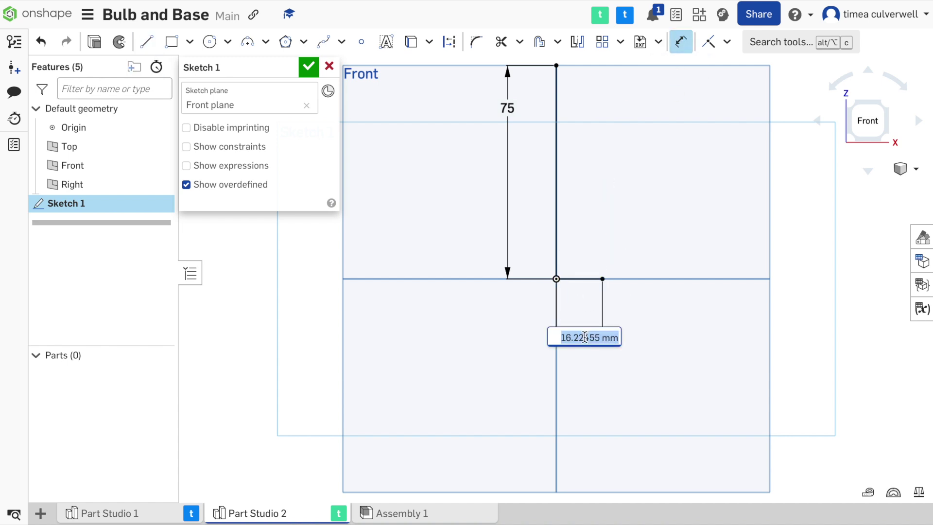
{"action": "type", "text": "10"}
{"action": "key", "text": "Return"}
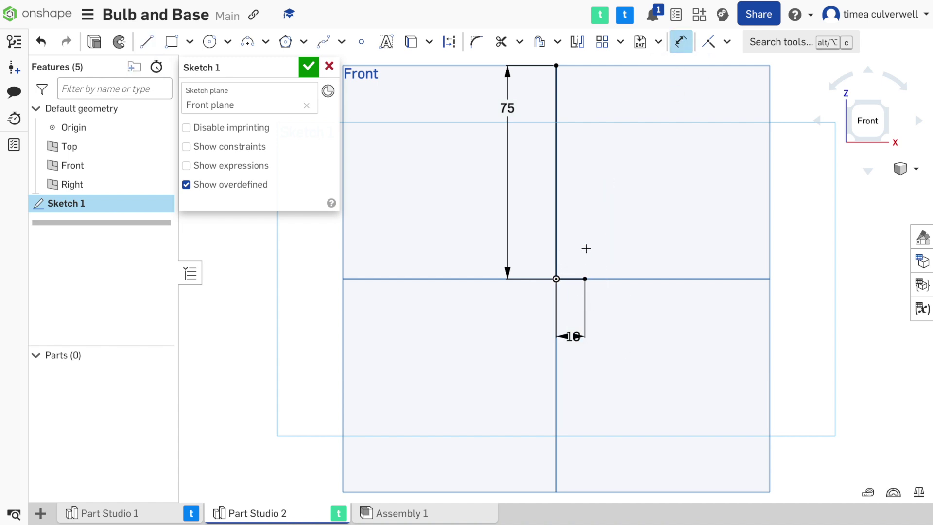
Draw a short vertical line upward from the horizontal line's right end and dimension its length to 10 mm.
{"action": "left_click", "coordinate": [146, 42]}
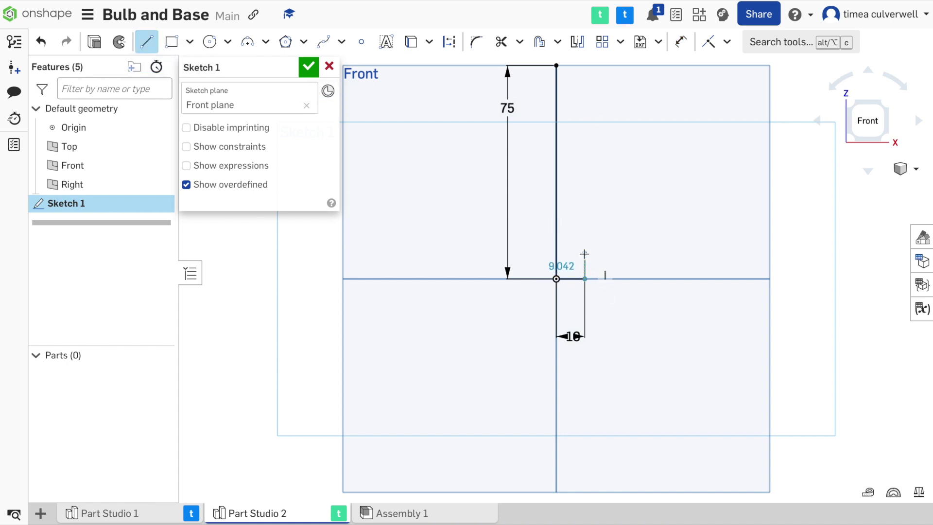
{"action": "left_click", "coordinate": [585, 253]}
{"action": "left_click", "coordinate": [680, 42]}
{"action": "left_click", "coordinate": [585, 265]}
{"action": "left_click", "coordinate": [630, 263]}
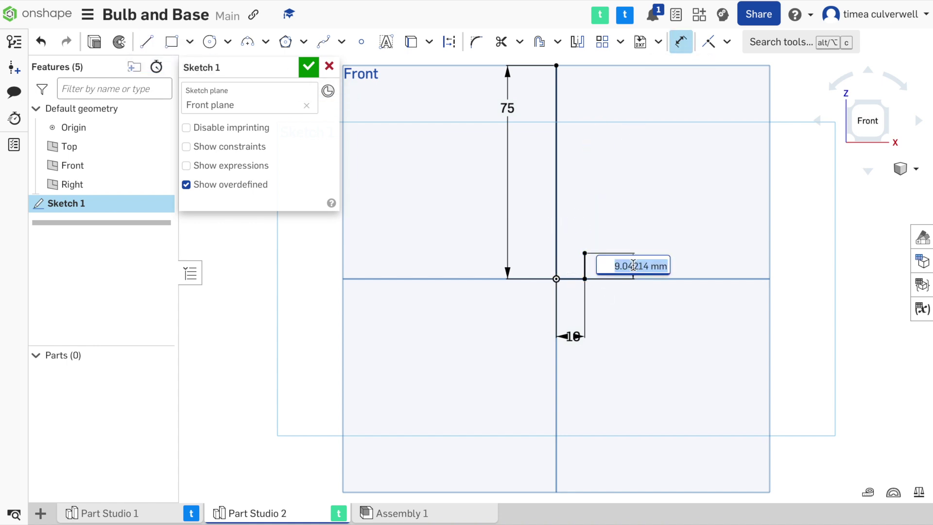
{"action": "type", "text": "10"}
{"action": "key", "text": "Return"}
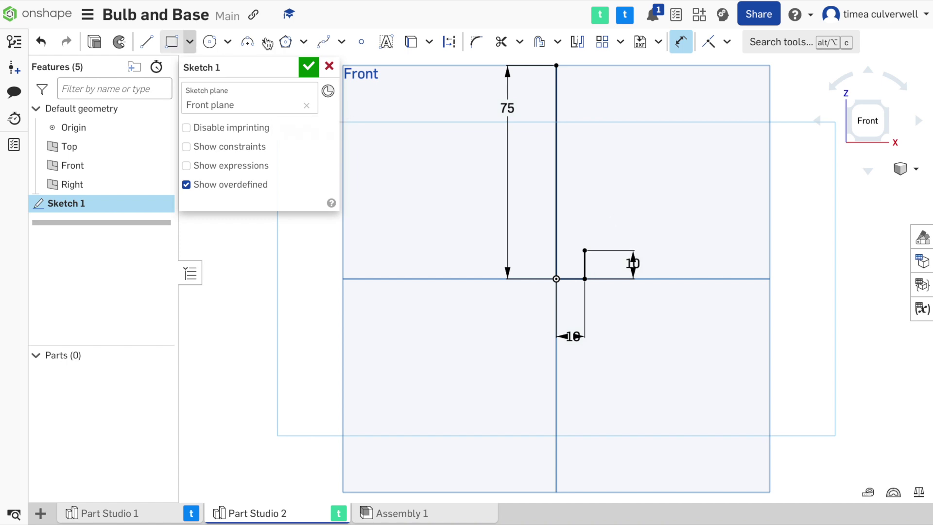
Draw a bulb-shaped spline from the short vertical line's upper end, bulging rightward, to the top of the 75 mm line.
{"action": "left_click", "coordinate": [324, 43]}
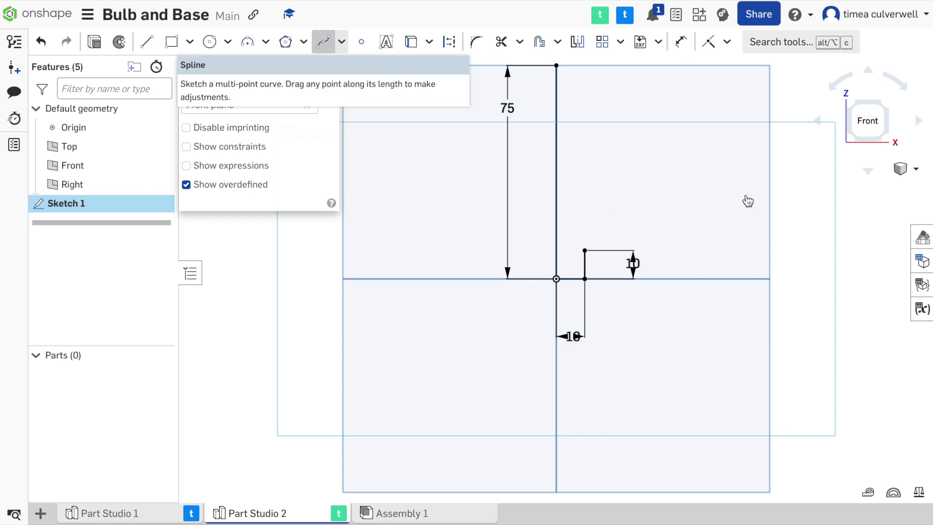
{"action": "left_click", "coordinate": [585, 244]}
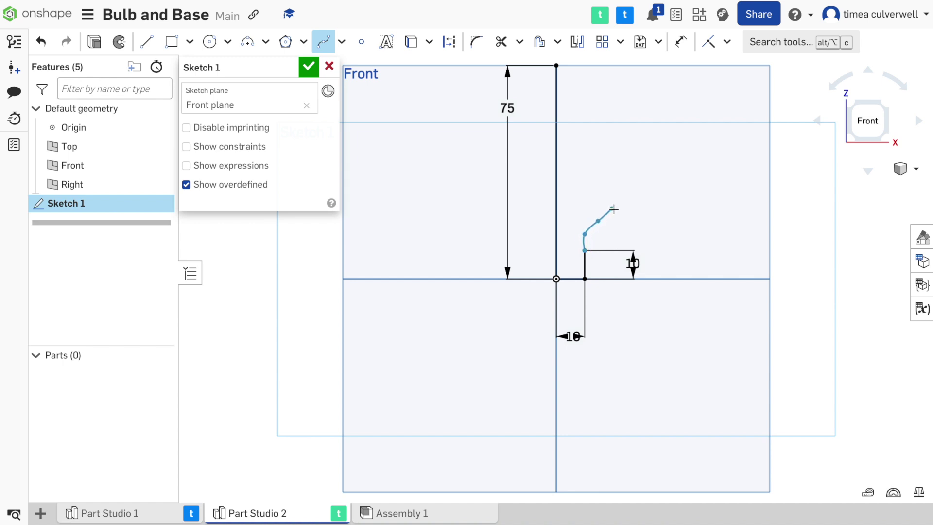
{"action": "left_click", "coordinate": [631, 187]}
{"action": "left_click", "coordinate": [638, 120]}
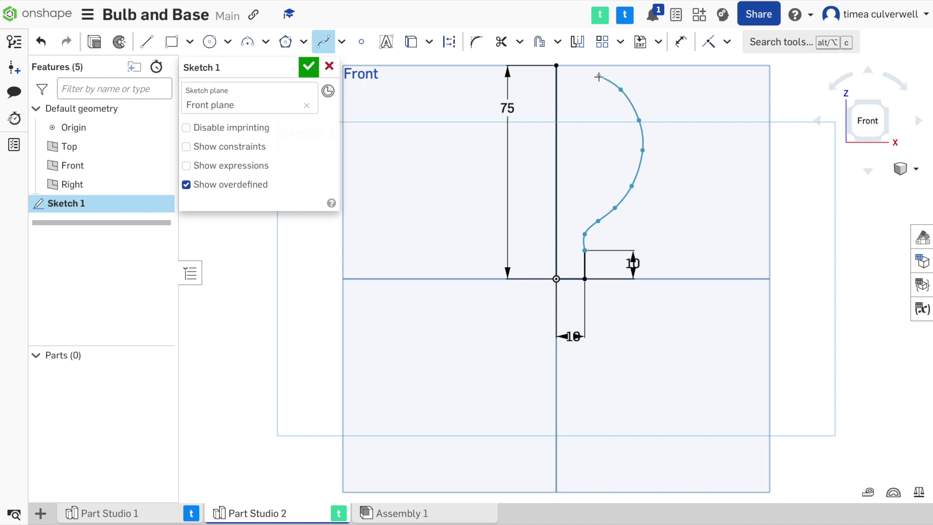
{"action": "double_click", "coordinate": [556, 65]}
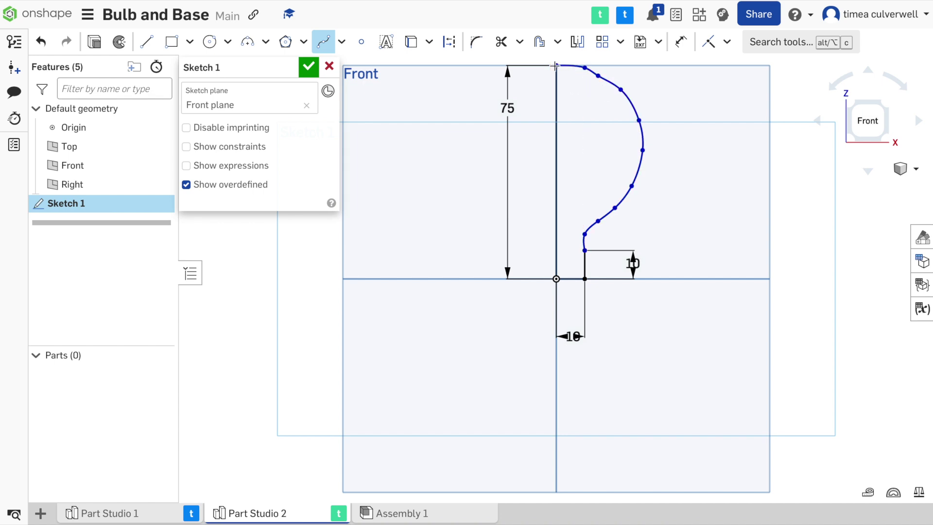
Smooth the bulb spline by moving its upper-right points outward into a rounder curve, and finish the sketch.
{"action": "scroll", "coordinate": [593, 69], "scroll_direction": "up", "scroll_amount": 3}
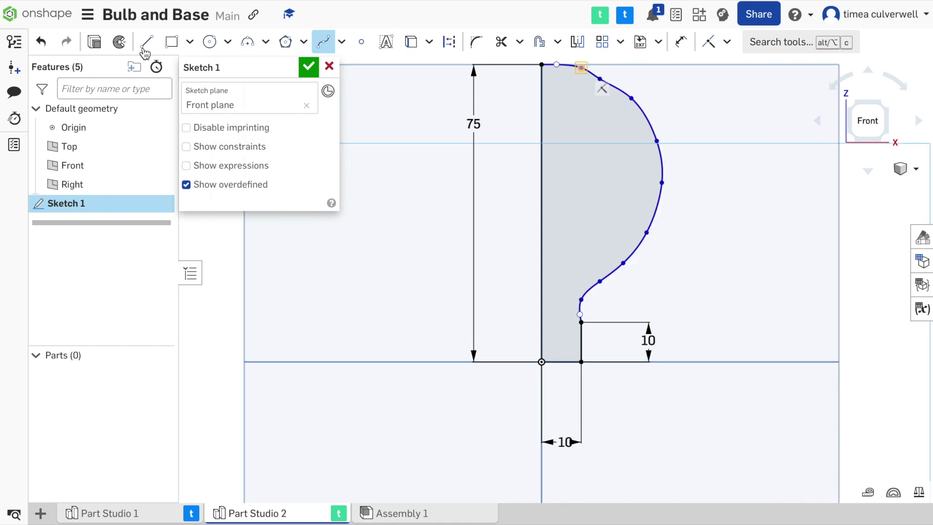
{"action": "left_click", "coordinate": [323, 42]}
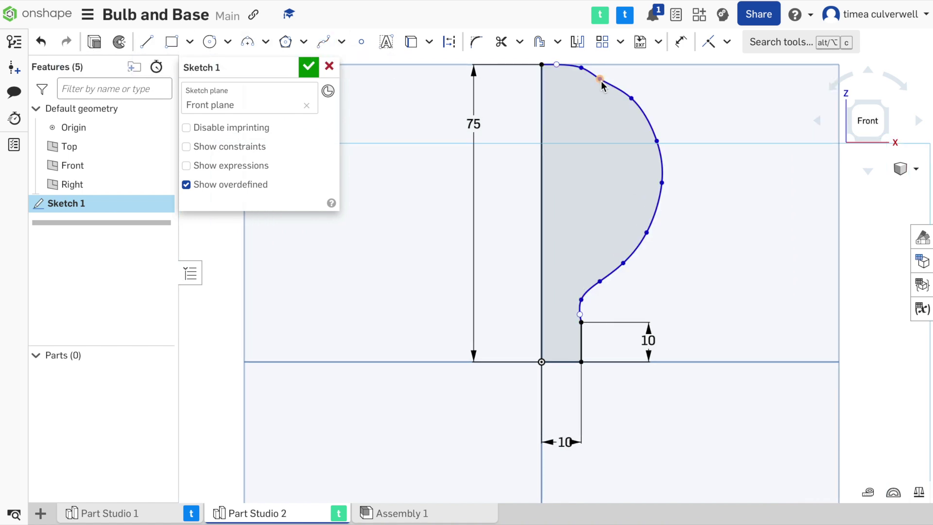
{"action": "mouse_move", "coordinate": [601, 81]}
{"action": "left_mouse_down"}
{"action": "mouse_move", "coordinate": [610, 79]}
{"action": "mouse_move", "coordinate": [642, 108]}
{"action": "left_mouse_up"}
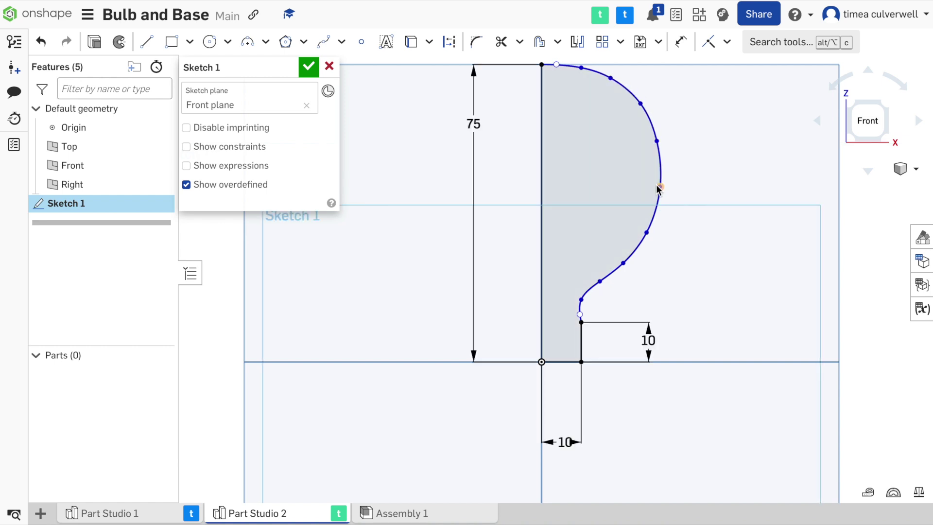
{"action": "left_click", "coordinate": [308, 68]}
Revolve the bulb profile fully around the 75 mm vertical line as a new solid.
{"action": "left_click", "coordinate": [609, 170]}
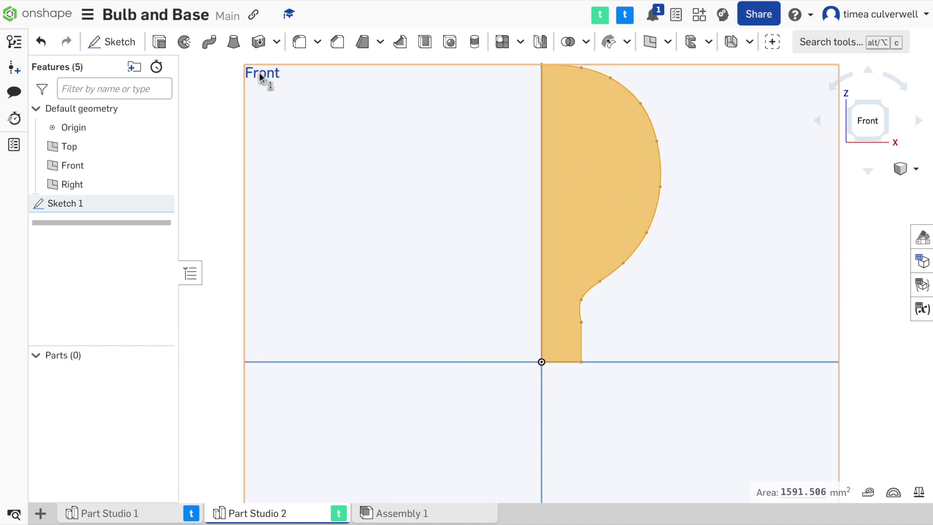
{"action": "left_click", "coordinate": [189, 44]}
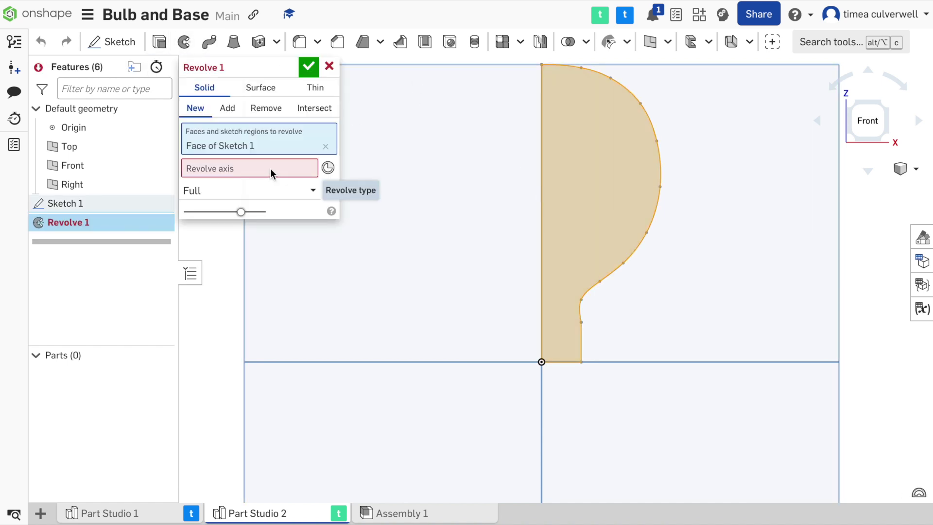
{"action": "left_click", "coordinate": [271, 171]}
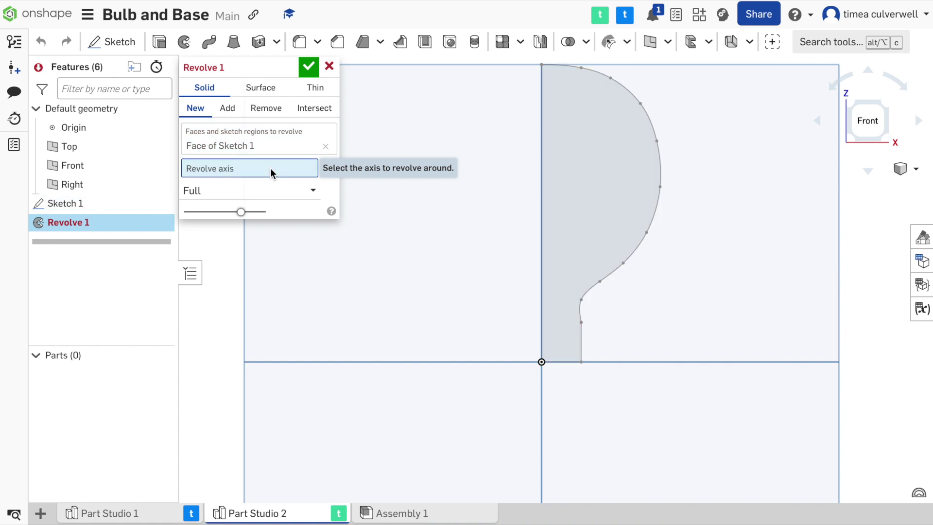
{"action": "left_click", "coordinate": [542, 177]}
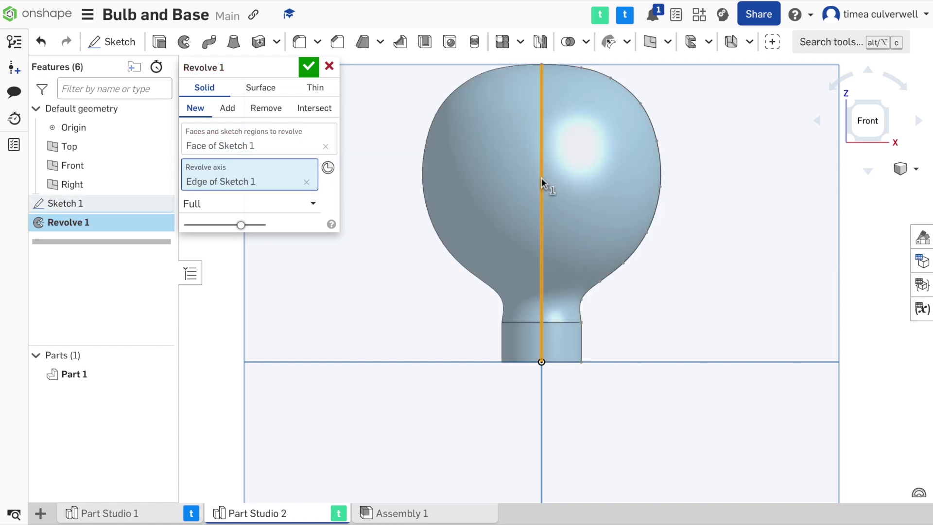
{"action": "scroll", "coordinate": [541, 176], "scroll_direction": "down", "scroll_amount": 1}
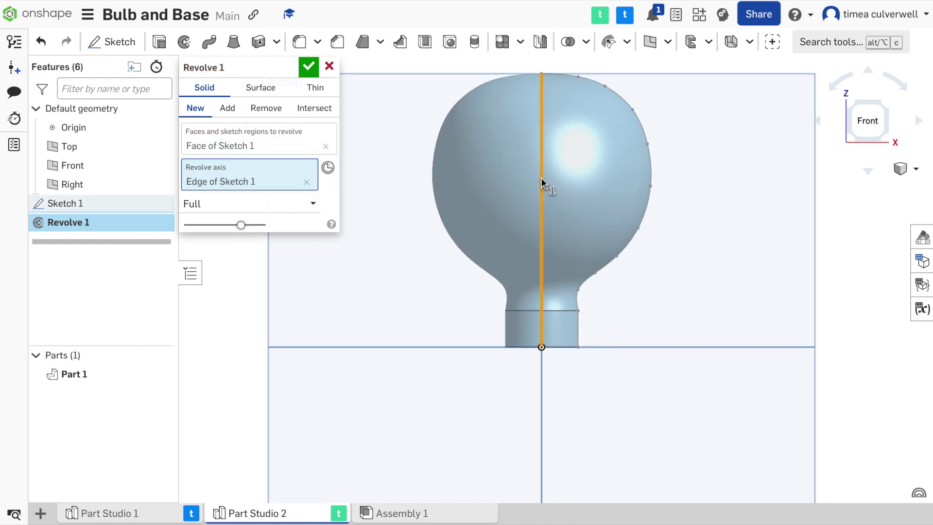
{"action": "left_click", "coordinate": [313, 66]}
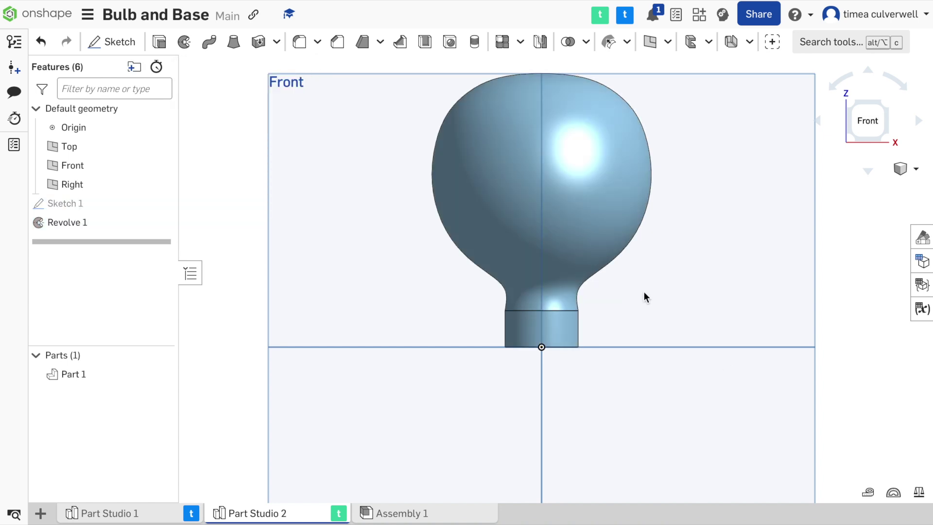
Shell the bulb with a 1.5 mm wall thickness, removing the bottom face of its neck.
{"action": "left_click", "coordinate": [869, 70]}
{"action": "left_click", "coordinate": [868, 71]}
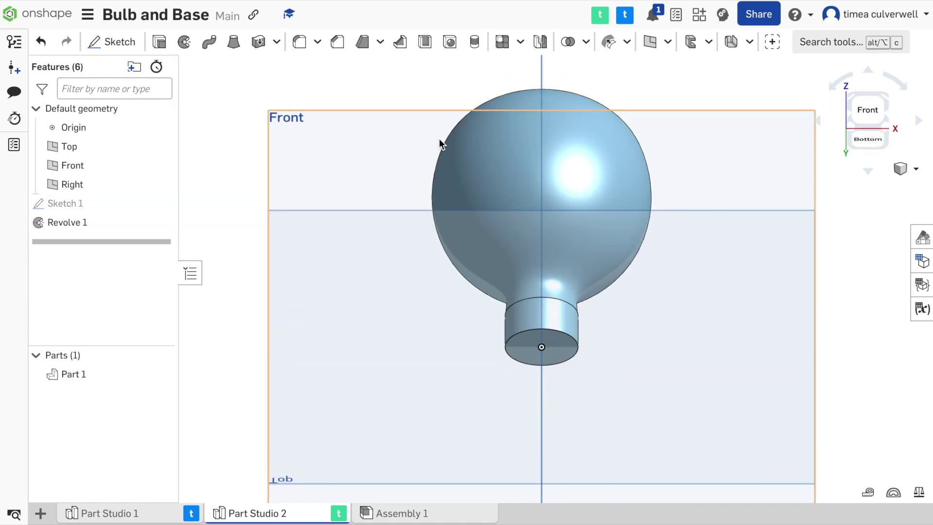
{"action": "left_click", "coordinate": [425, 42]}
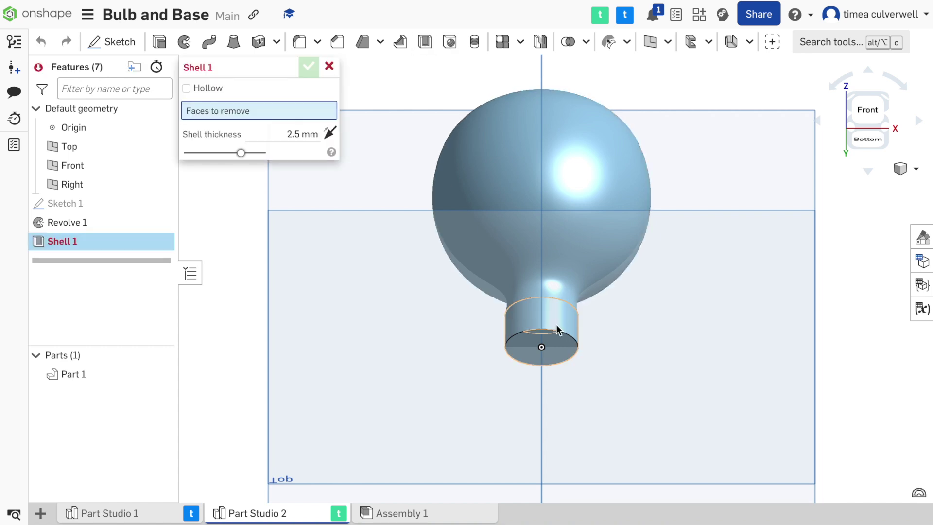
{"action": "left_click", "coordinate": [556, 345]}
{"action": "left_click", "coordinate": [869, 72]}
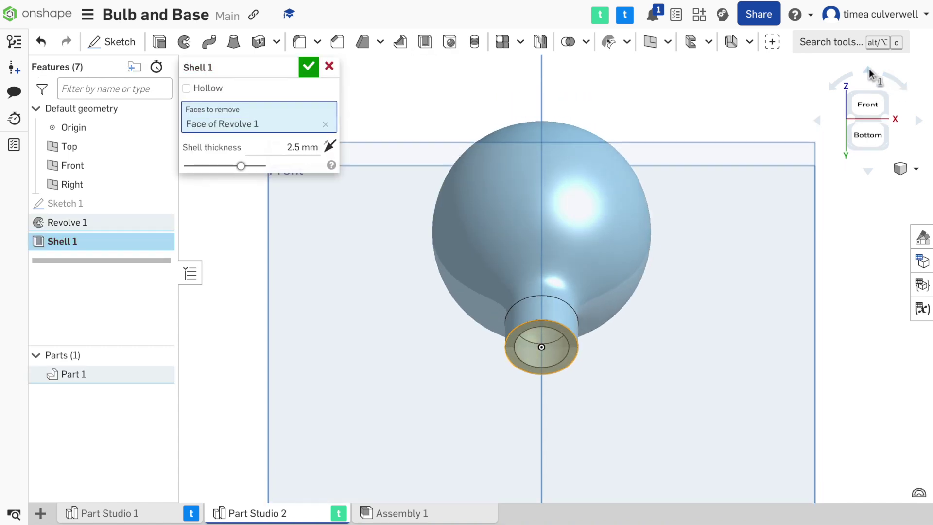
{"action": "left_click", "coordinate": [299, 147]}
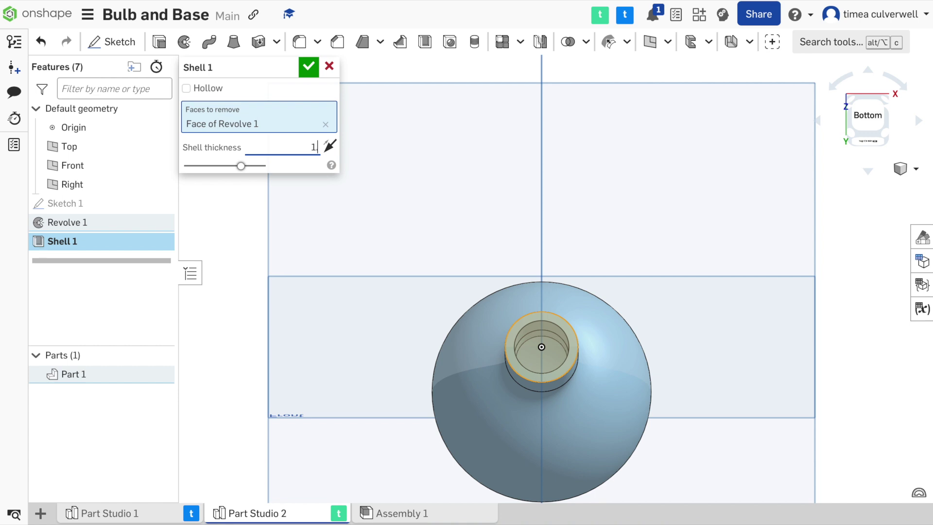
{"action": "type", "text": "1.5"}
{"action": "key", "text": "Return"}
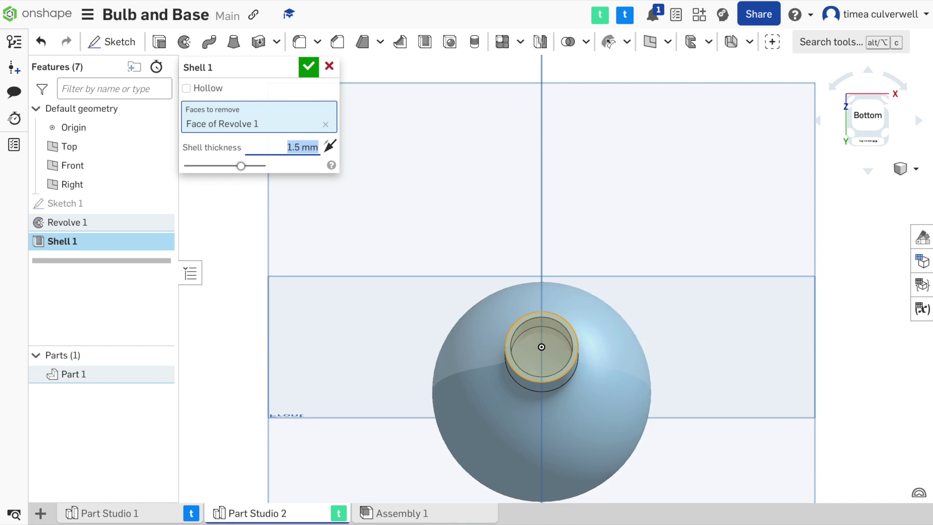
{"action": "left_click", "coordinate": [306, 68]}
{"action": "left_click", "coordinate": [869, 172]}
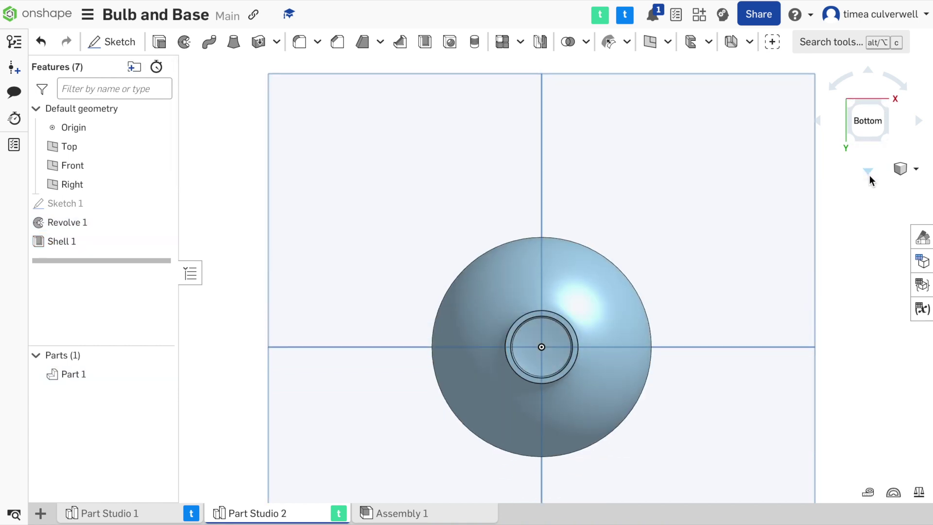
{"action": "left_click", "coordinate": [869, 173]}
{"action": "left_click", "coordinate": [868, 173]}
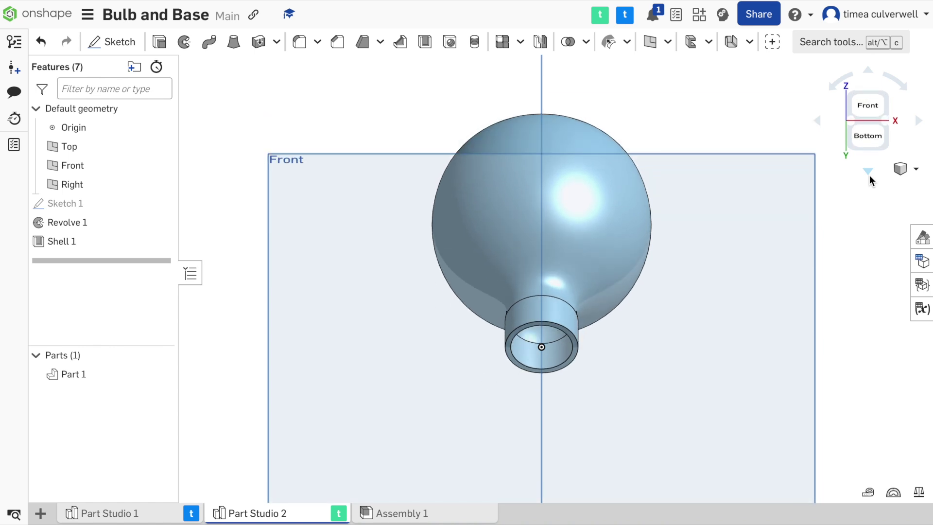
Insert the base from Part Studio 1 and the bulb from Part Studio 2 into Assembly 1, with the bulb beside the base.
{"action": "left_click", "coordinate": [418, 516]}
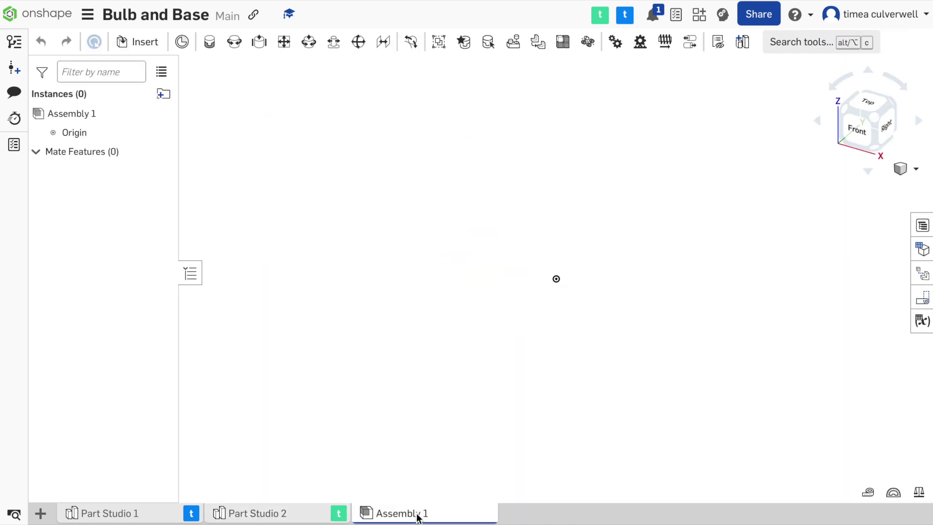
{"action": "left_click", "coordinate": [132, 43]}
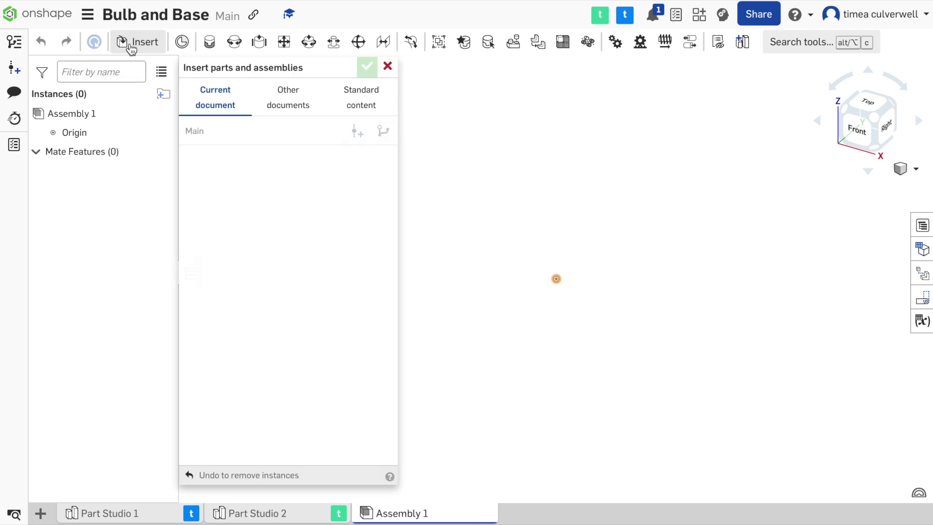
{"action": "left_click", "coordinate": [240, 246]}
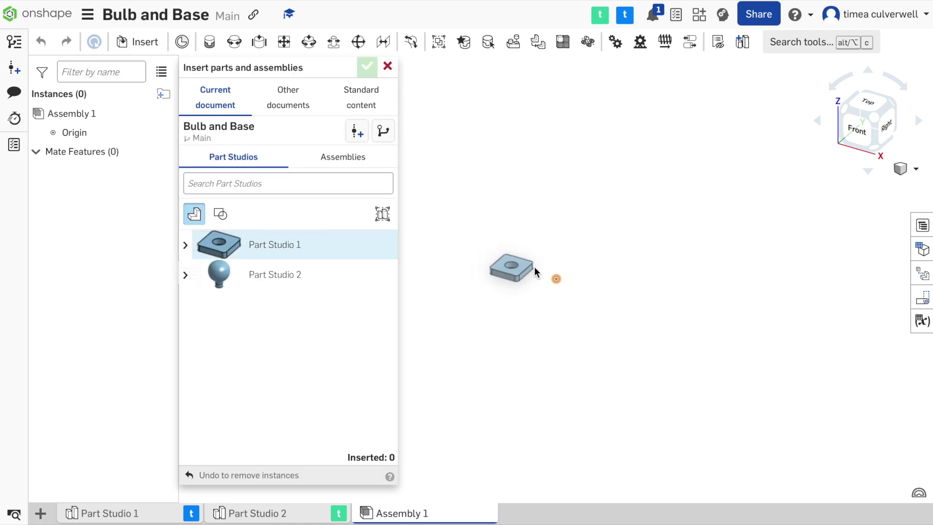
{"action": "left_click", "coordinate": [592, 322]}
{"action": "left_click", "coordinate": [308, 285]}
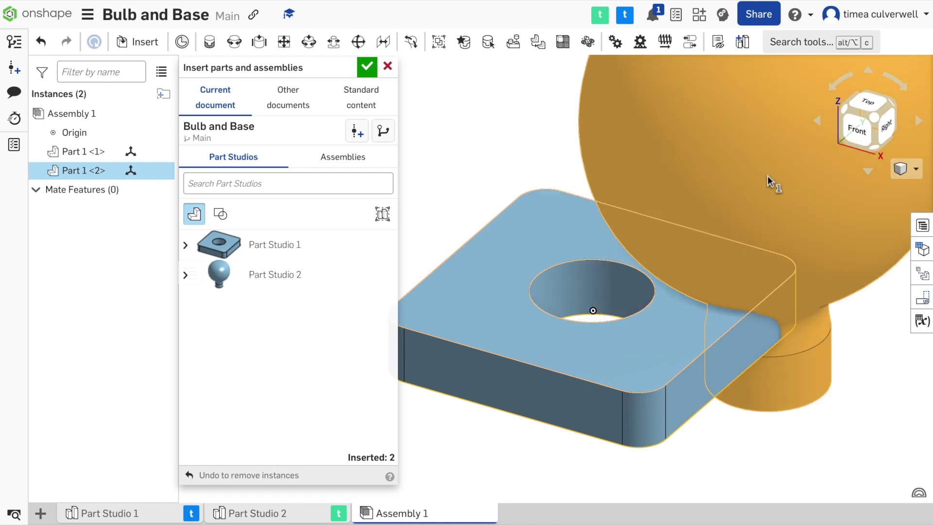
{"action": "left_click", "coordinate": [767, 176]}
{"action": "left_click", "coordinate": [868, 70]}
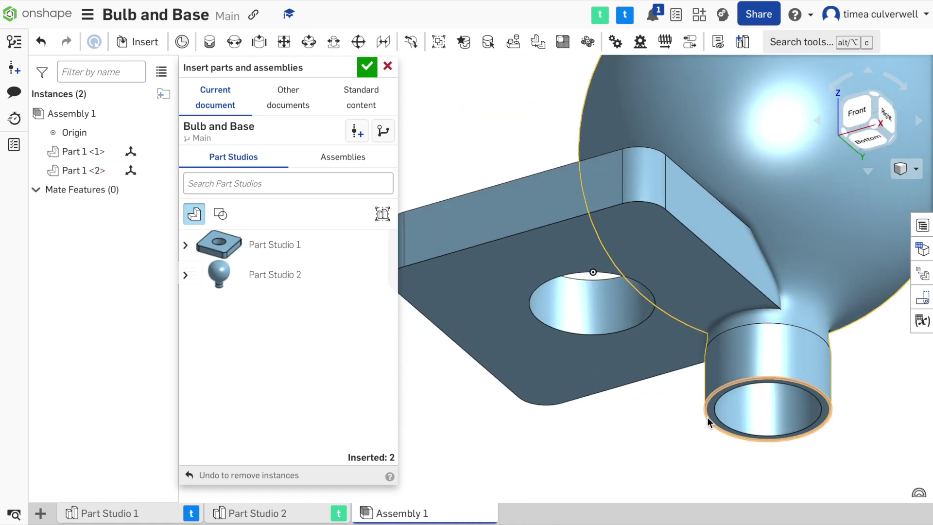
{"action": "left_click", "coordinate": [368, 69]}
Add a Parallel mate between the lower edge of the base's hole and the bottom rim of the bulb's neck.
{"action": "left_click", "coordinate": [383, 42]}
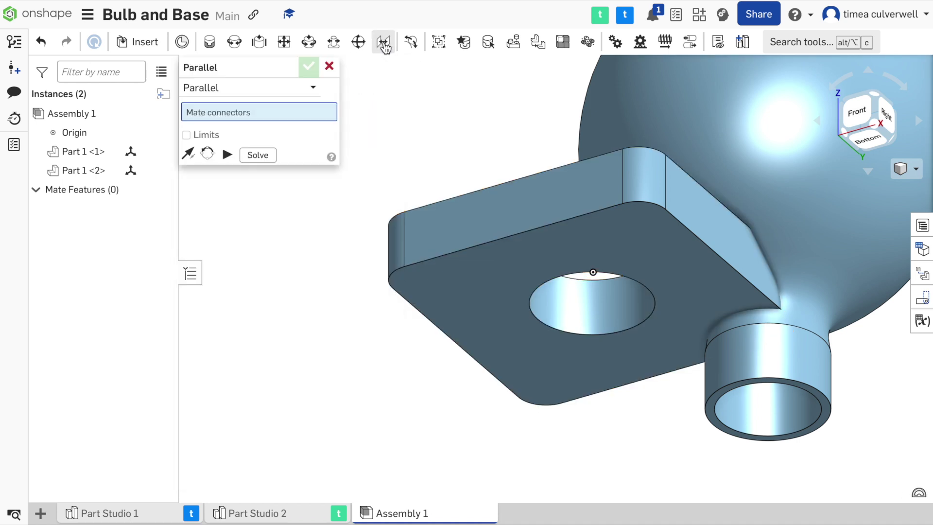
{"action": "left_click", "coordinate": [627, 330]}
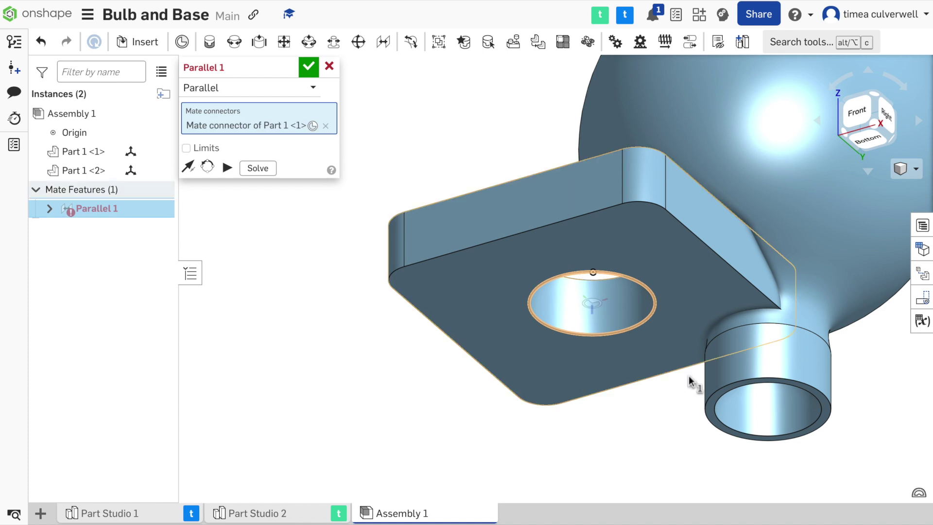
{"action": "left_click", "coordinate": [734, 439]}
{"action": "left_click", "coordinate": [888, 419]}
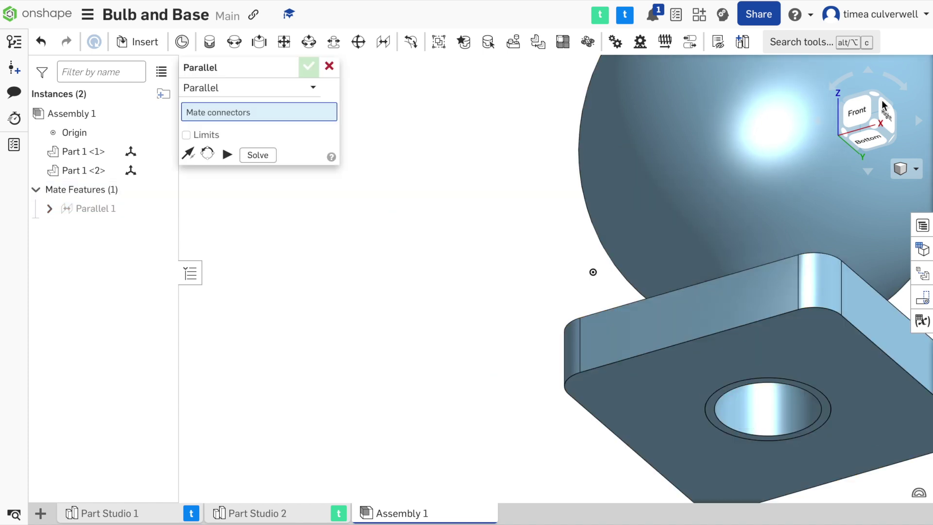
{"action": "scroll", "coordinate": [599, 239], "scroll_direction": "down", "scroll_amount": 5}
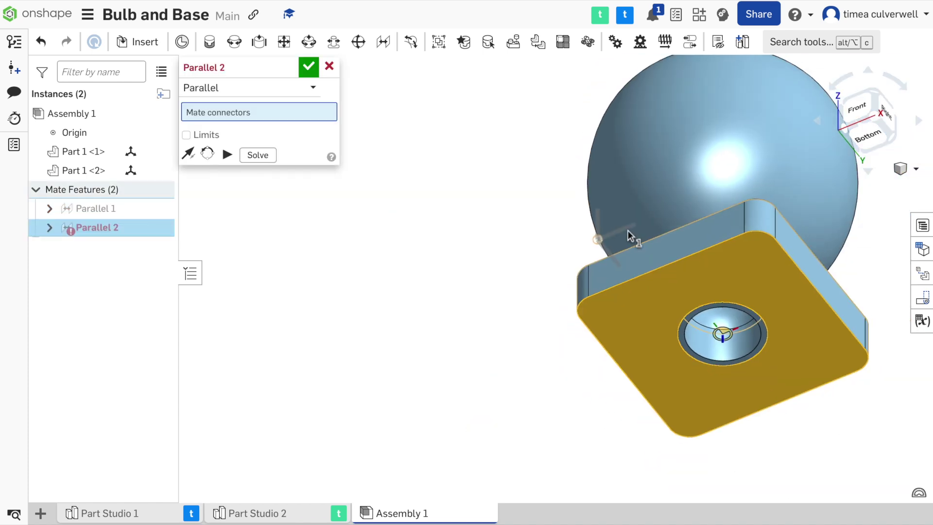
{"action": "left_click", "coordinate": [627, 231]}
{"action": "left_click", "coordinate": [868, 174]}
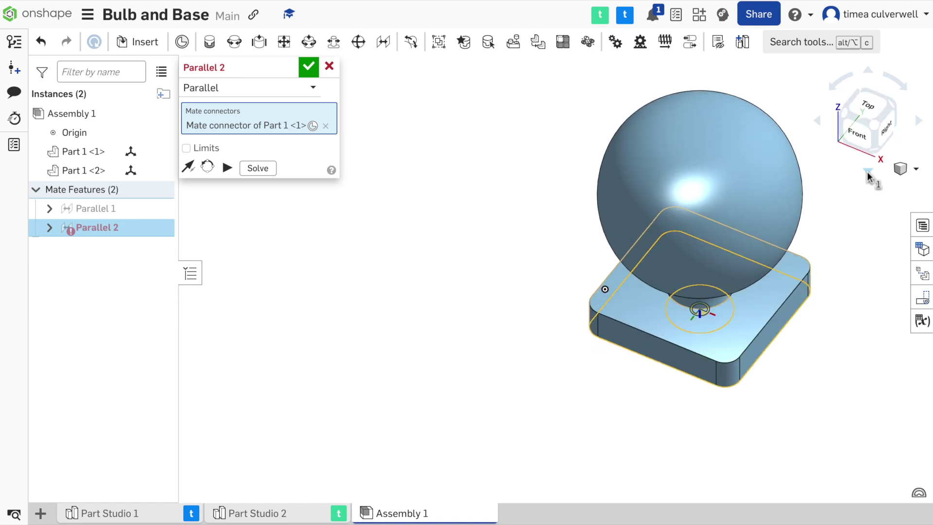
{"action": "left_click", "coordinate": [868, 76]}
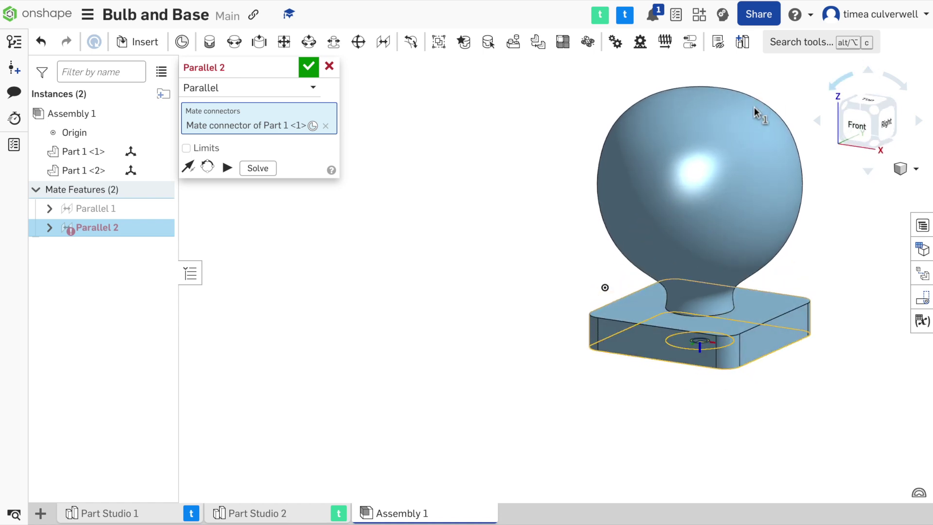
Fillet the top outer edges of the base in Part Studio 1 with a 3 mm radius.
{"action": "left_click", "coordinate": [133, 514]}
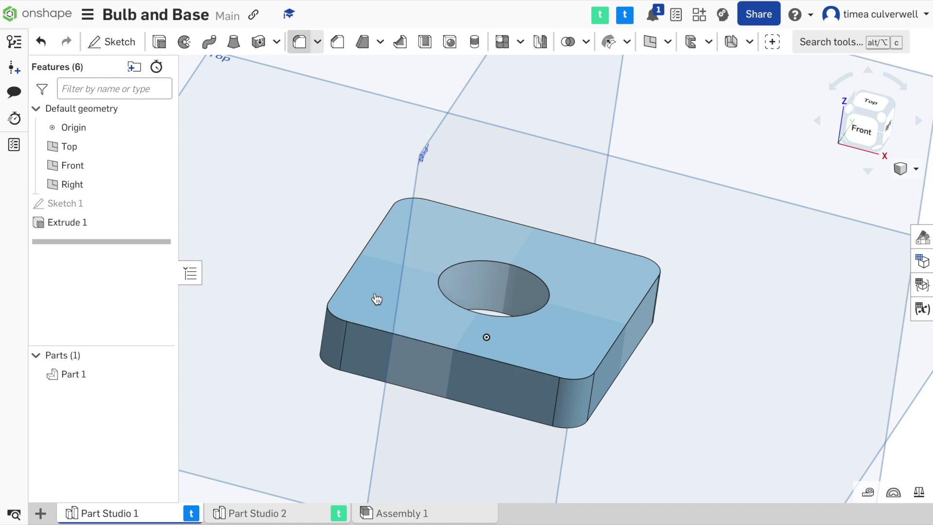
{"action": "left_click", "coordinate": [343, 279]}
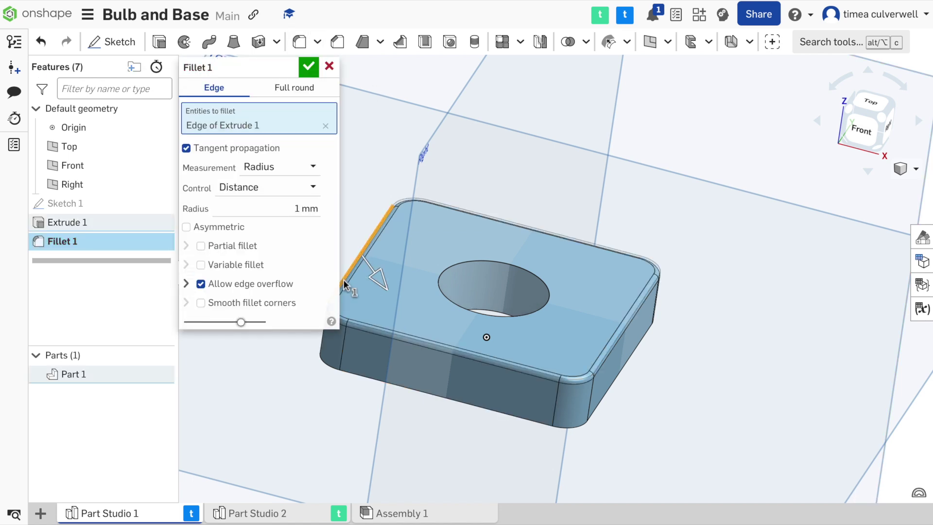
{"action": "left_click", "coordinate": [299, 209]}
{"action": "type", "text": "5"}
{"action": "key", "text": "Return"}
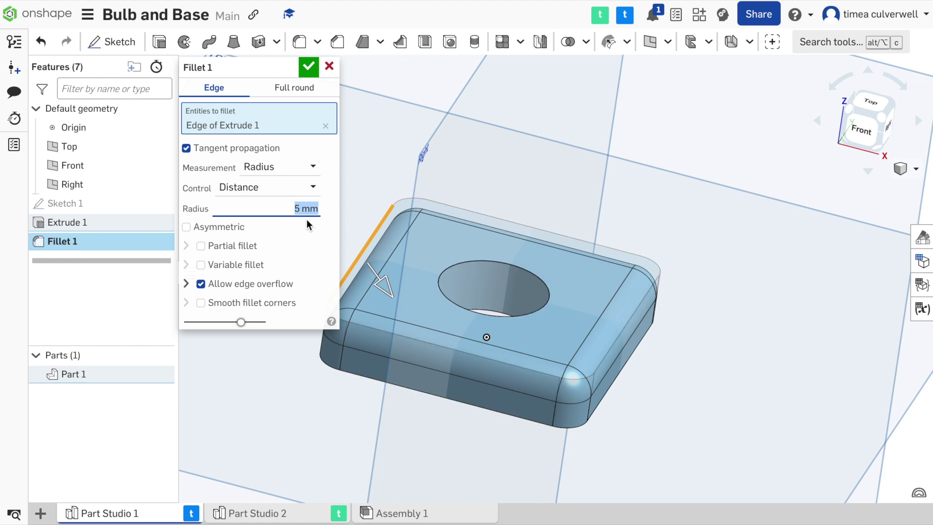
{"action": "type", "text": "3"}
{"action": "key", "text": "Return"}
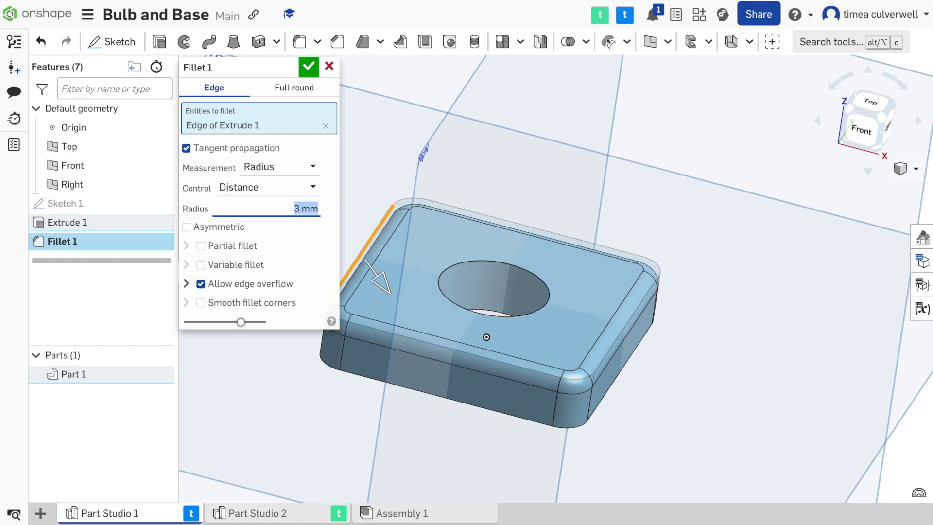
{"action": "left_click", "coordinate": [306, 68]}
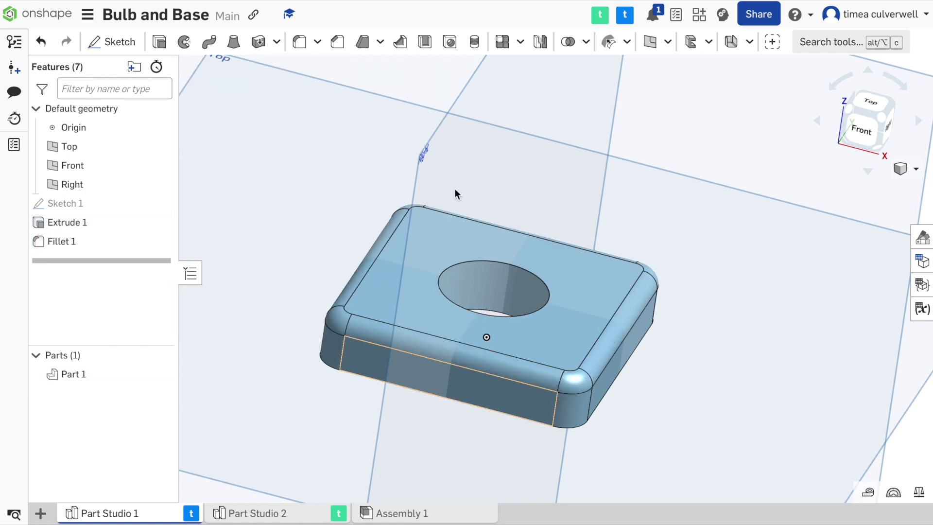
Review the filleted base with the bulb in Assembly 1, and return to the documents page.
{"action": "left_click", "coordinate": [417, 516]}
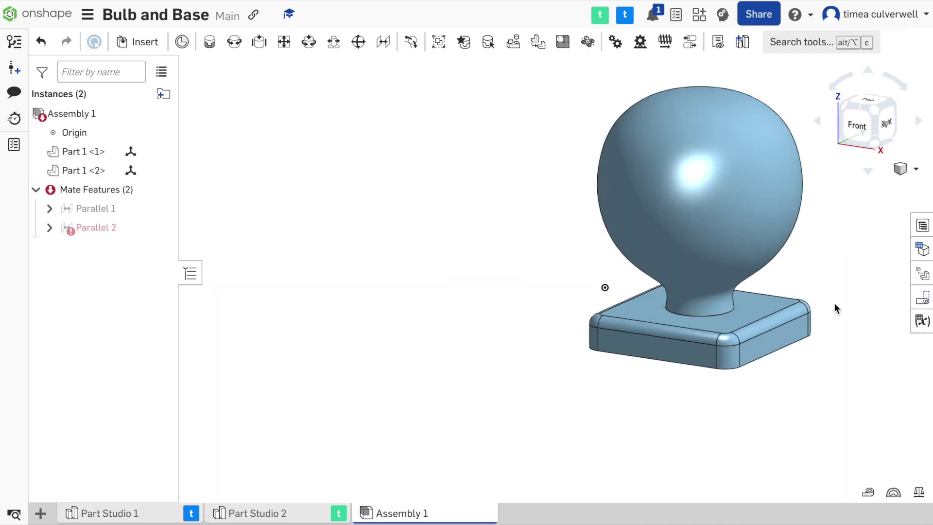
{"action": "scroll", "coordinate": [862, 215], "scroll_direction": "up", "scroll_amount": 3}
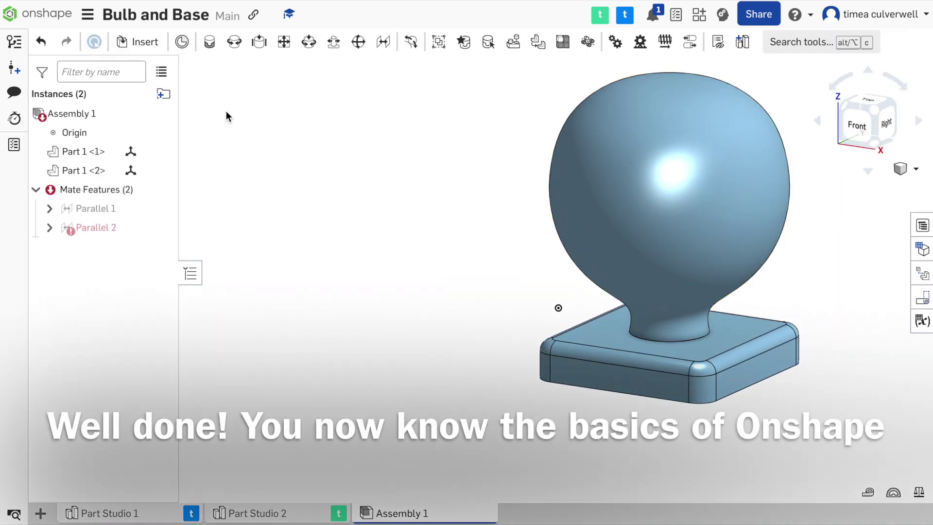
{"action": "left_click", "coordinate": [48, 14]}
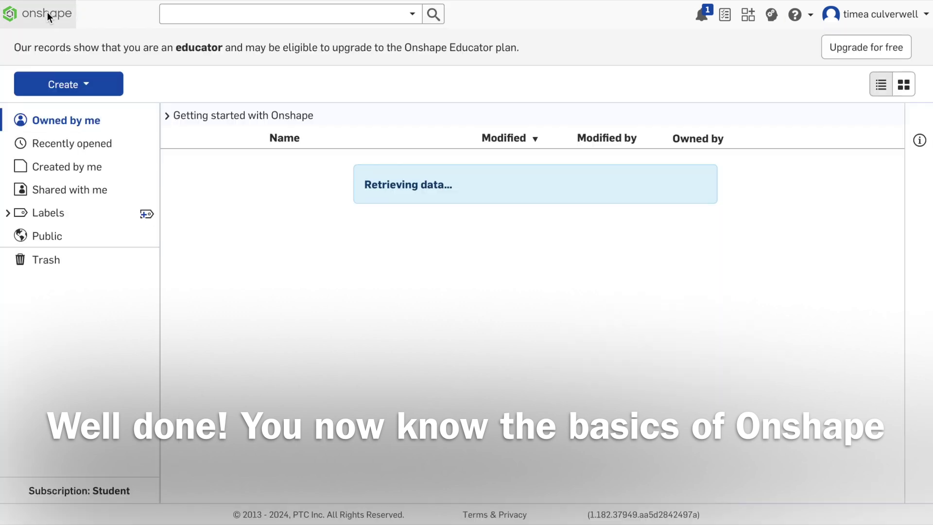